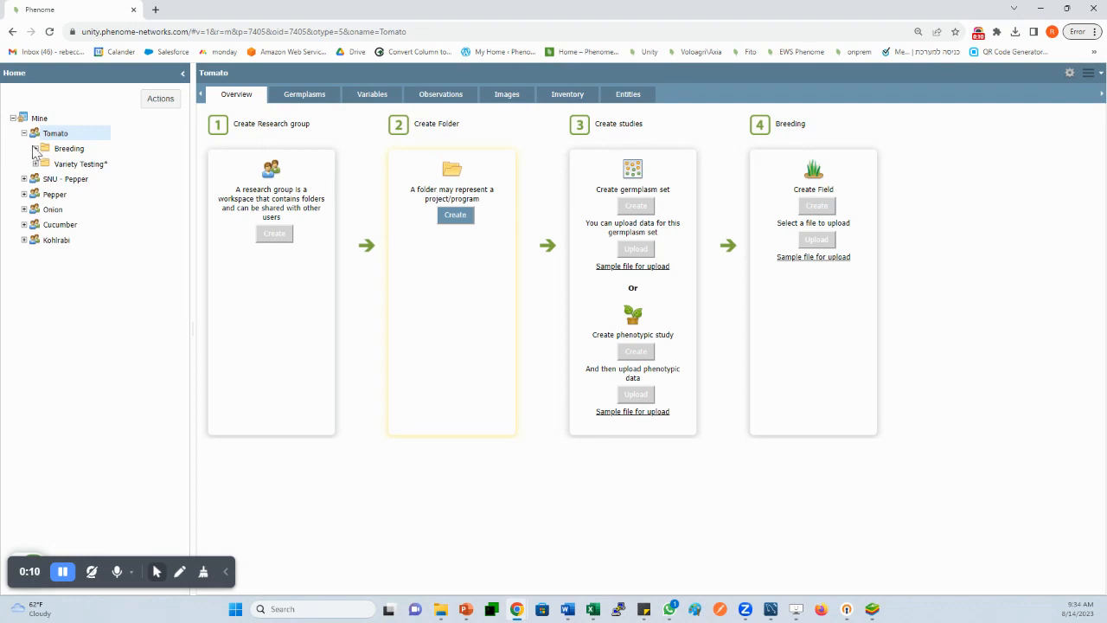
- Examine the Tomato group's folder structure through Breeding, Greenhouse and Nursery, and collapse the group again
{"action": "left_click", "coordinate": [35, 149]}
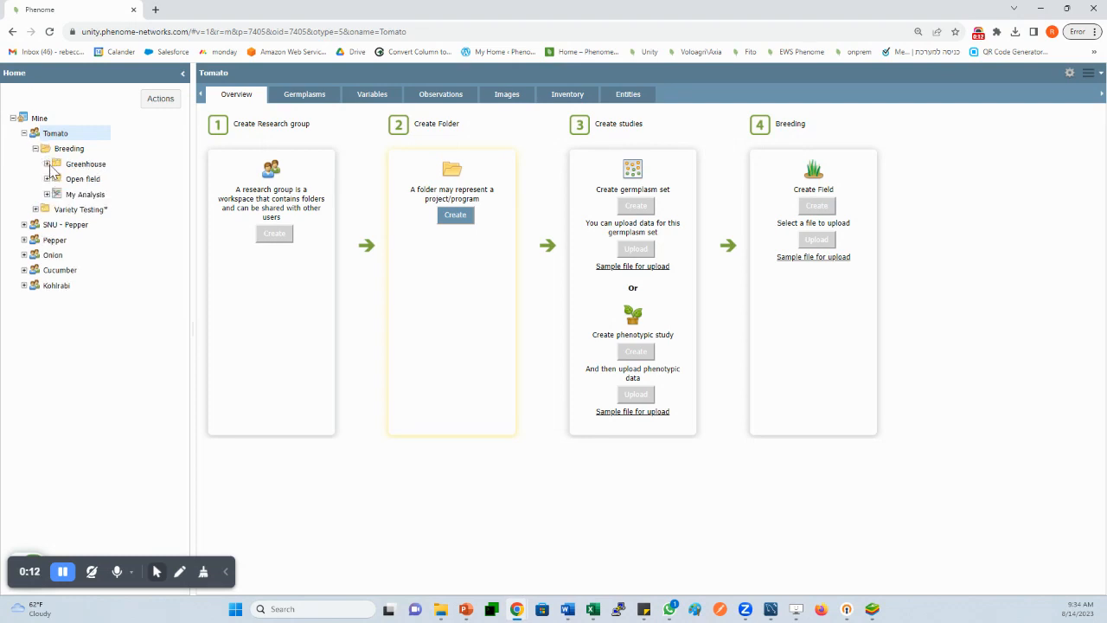
{"action": "left_click", "coordinate": [47, 164]}
{"action": "left_click", "coordinate": [59, 224]}
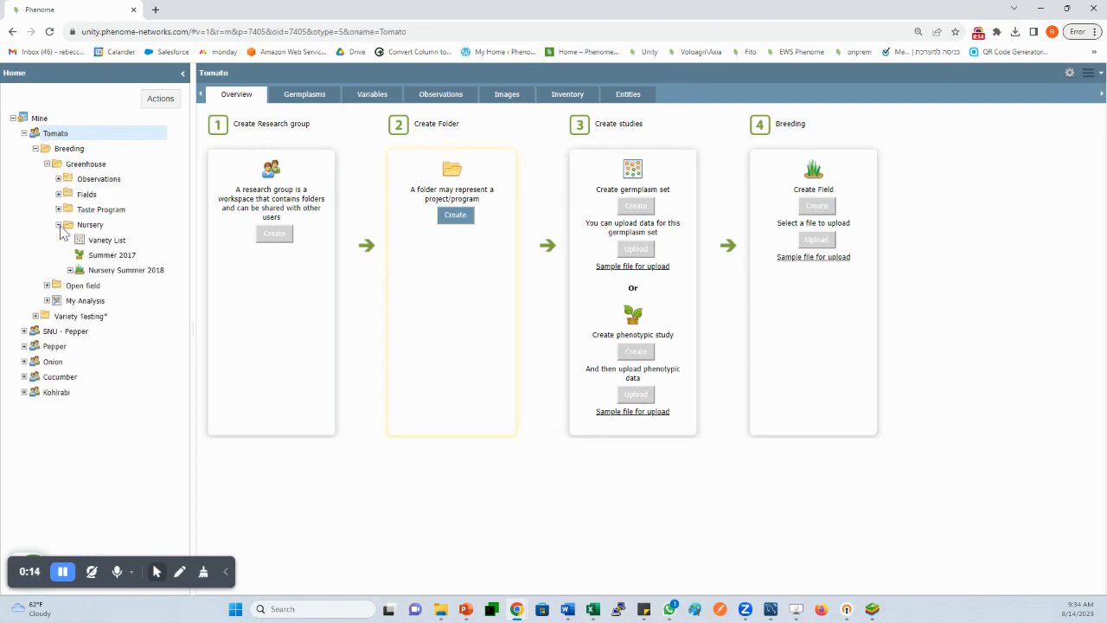
{"action": "left_click", "coordinate": [47, 163]}
{"action": "left_click", "coordinate": [36, 147]}
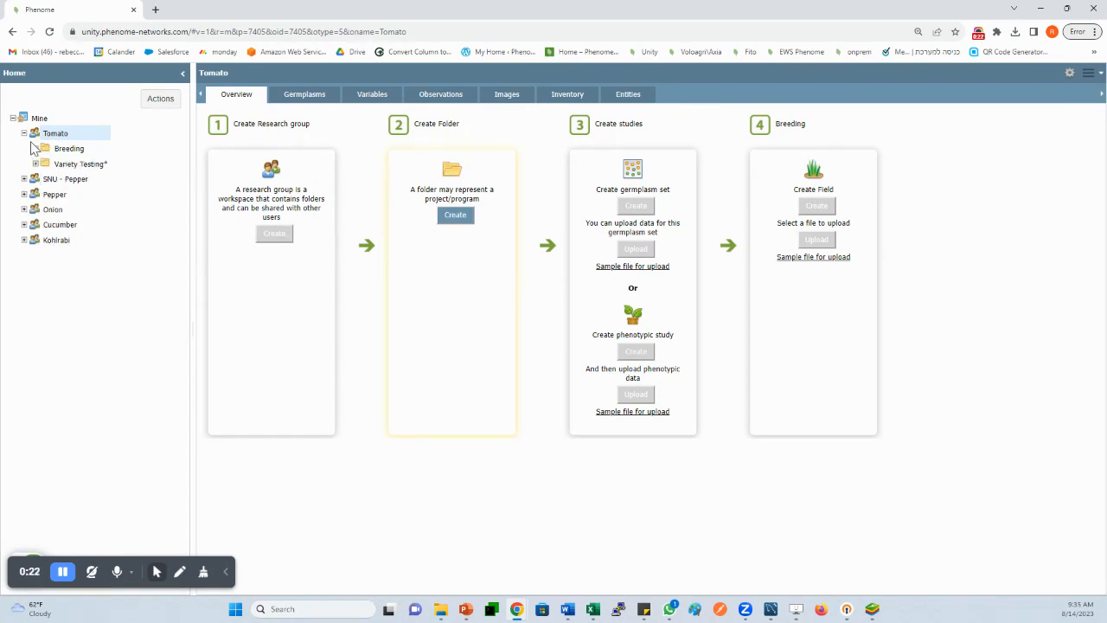
{"action": "left_click", "coordinate": [24, 134]}
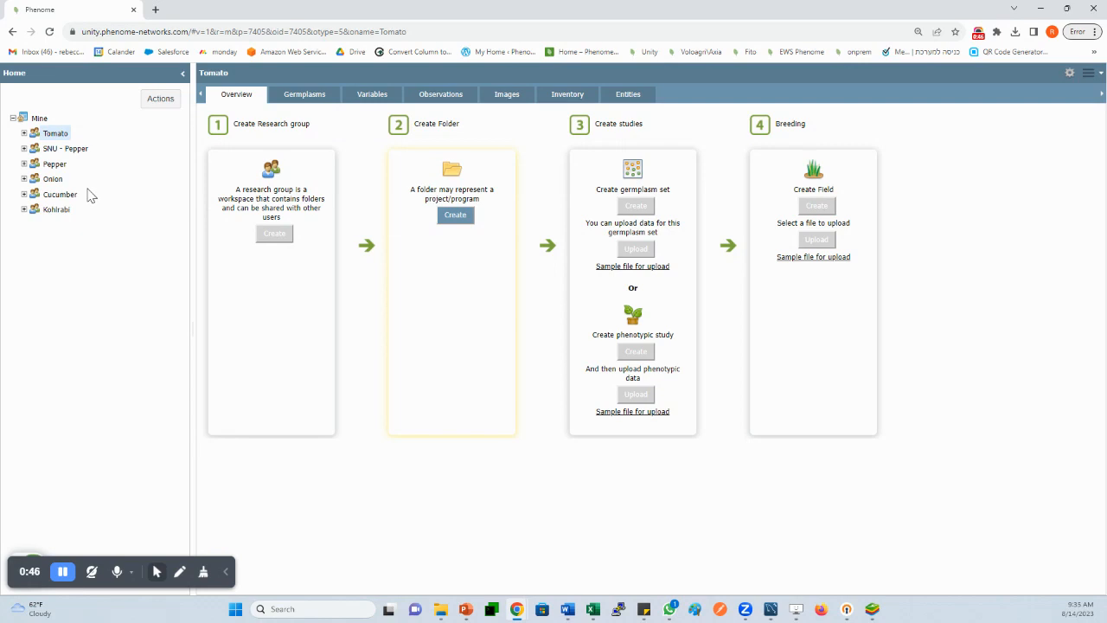
- Create a research group named Potato under Mine
{"action": "left_click", "coordinate": [38, 118]}
{"action": "left_click", "coordinate": [154, 101]}
{"action": "left_click", "coordinate": [118, 118]}
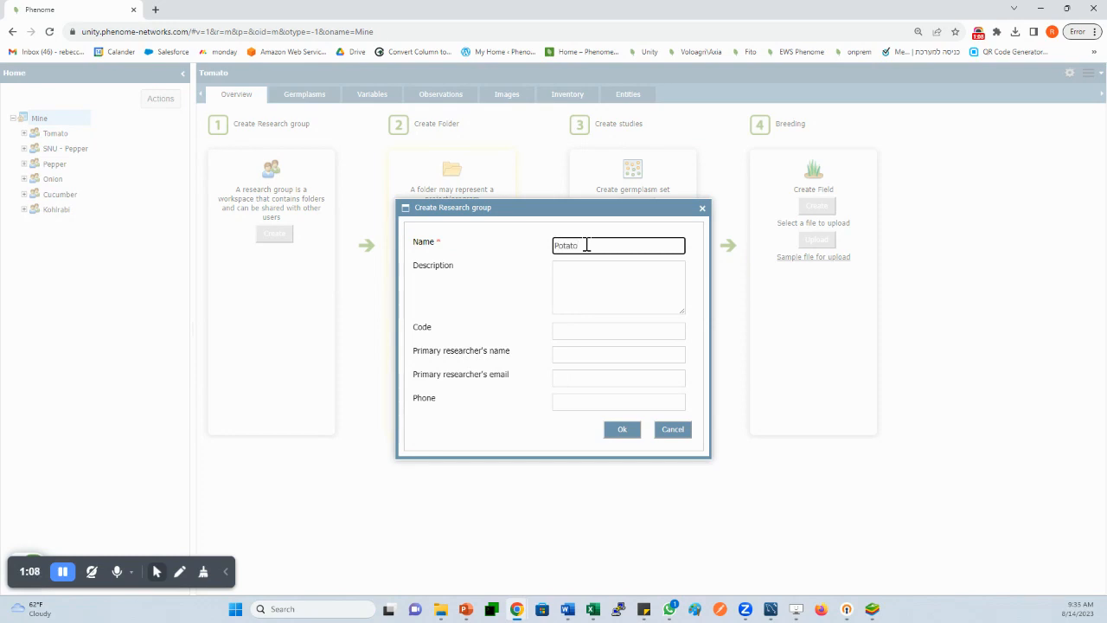
{"action": "left_click", "coordinate": [620, 432]}
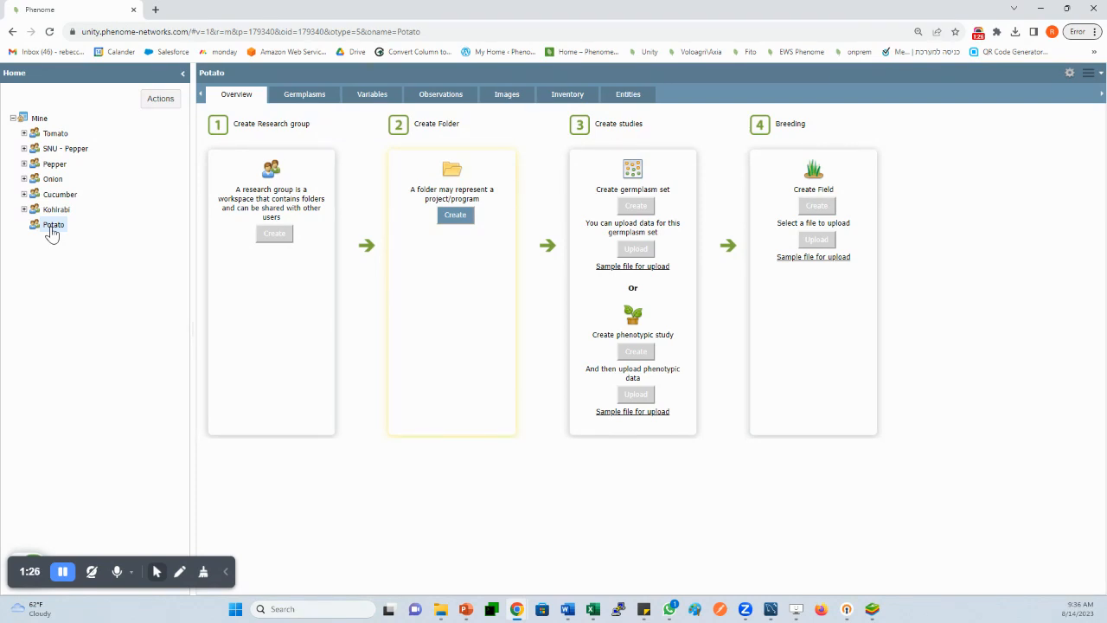
- Add a folder named Breeding to the Potato research group
{"action": "left_click", "coordinate": [156, 98]}
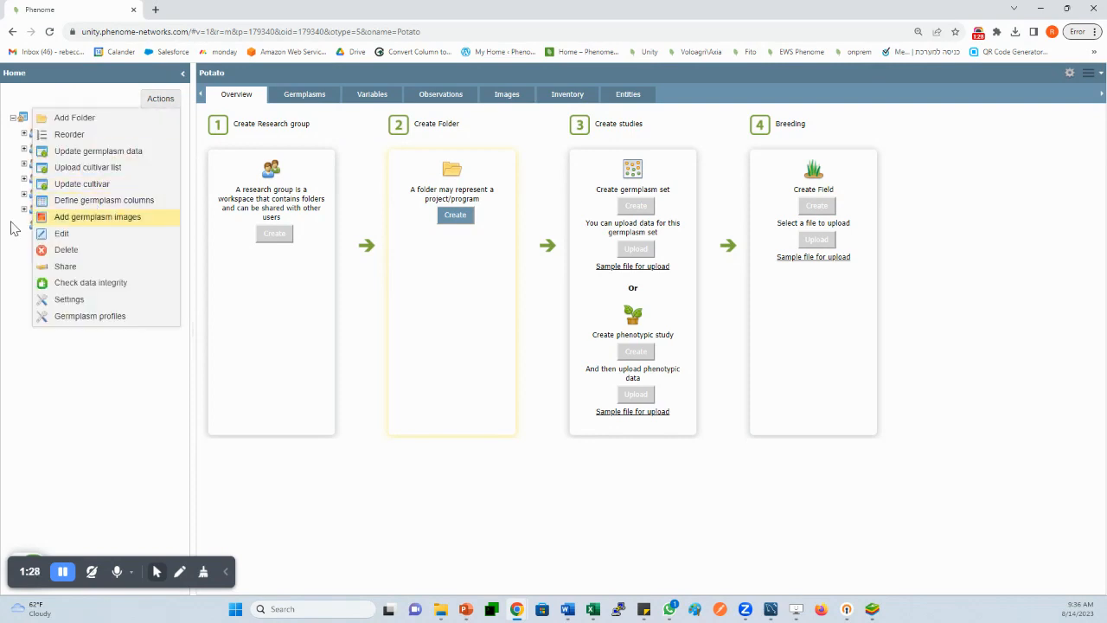
{"action": "left_click", "coordinate": [159, 98]}
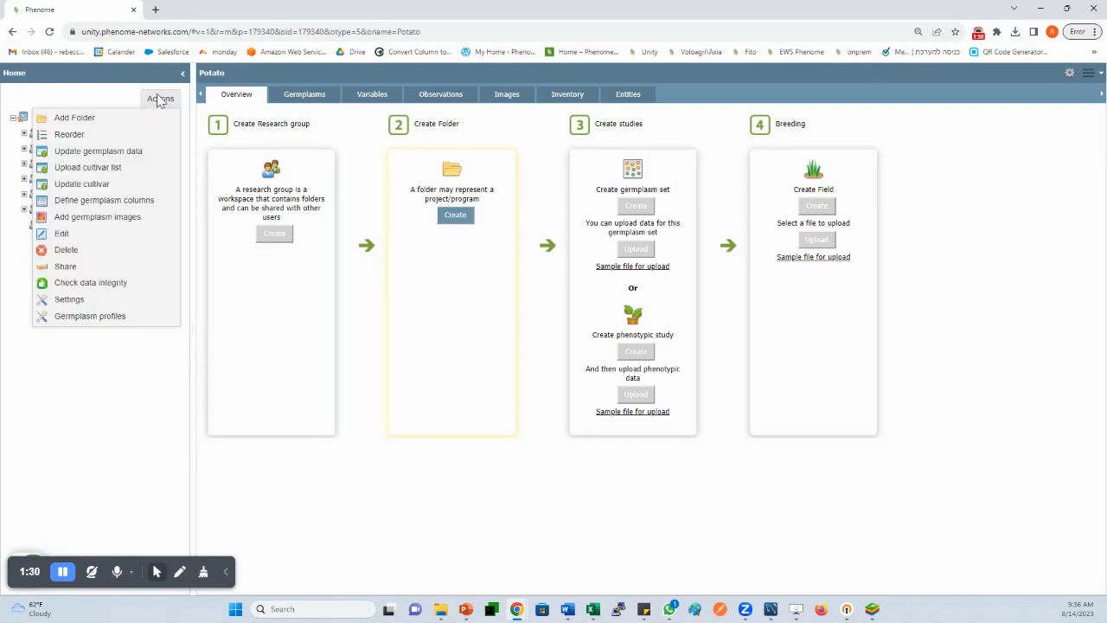
{"action": "left_click", "coordinate": [104, 119]}
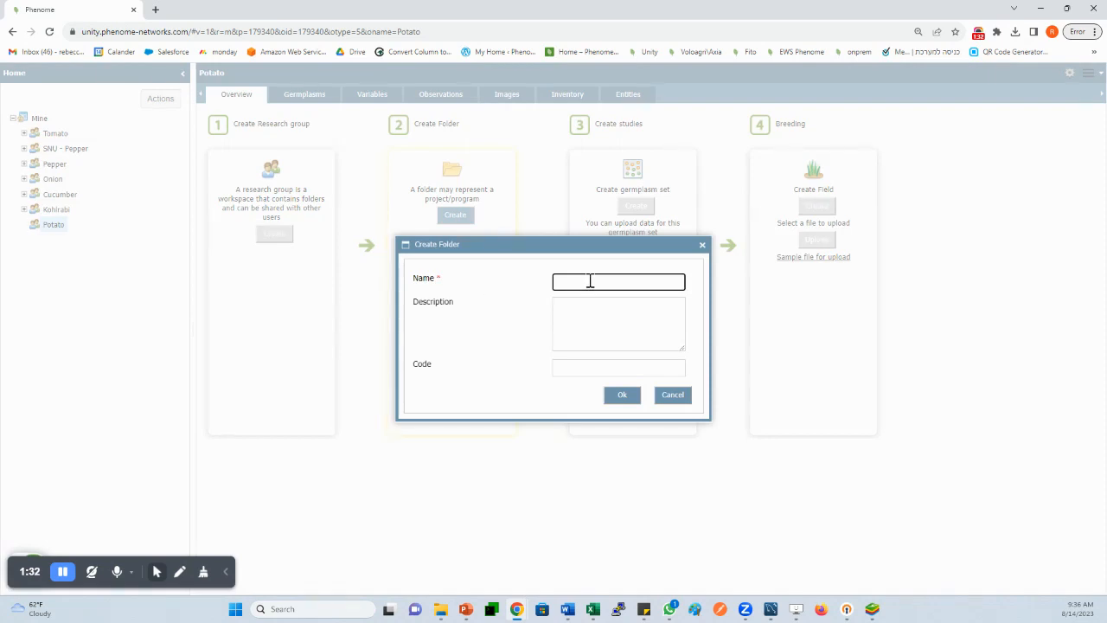
{"action": "type", "text": "Breeding"}
{"action": "left_click", "coordinate": [616, 397]}
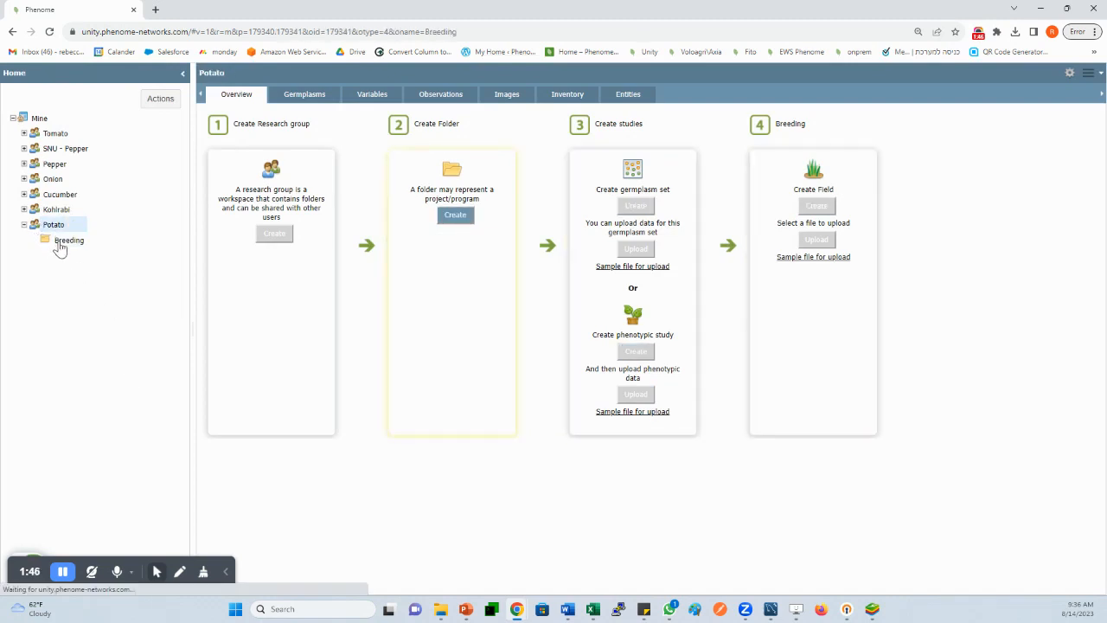
- Add a second folder named Variety testing directly under the Potato research group
{"action": "left_click", "coordinate": [53, 227]}
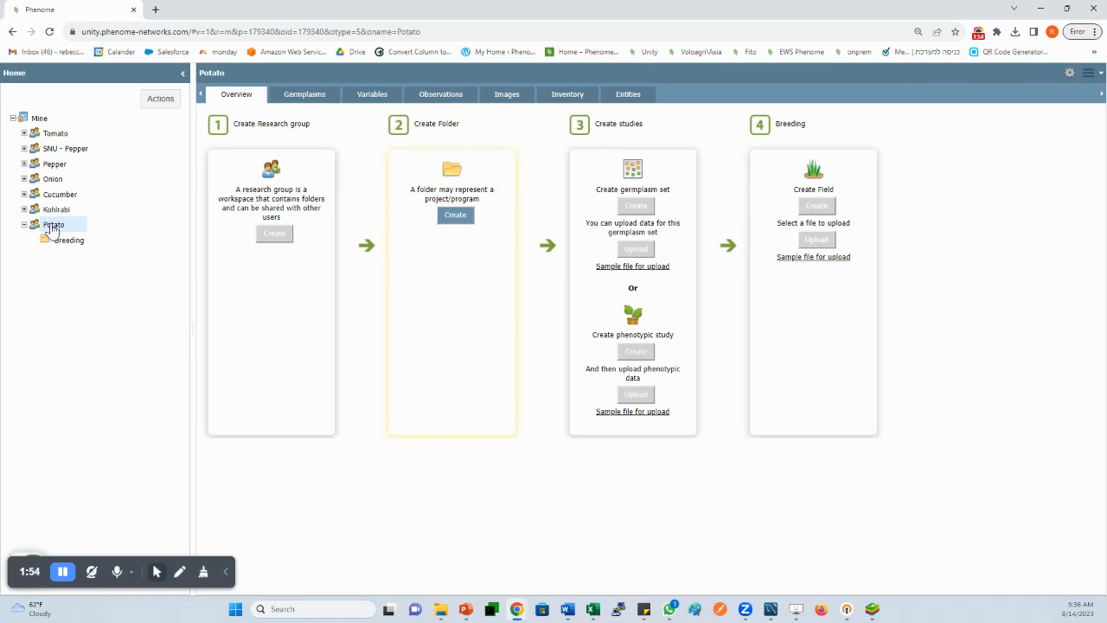
{"action": "left_click", "coordinate": [160, 100]}
{"action": "left_click", "coordinate": [86, 121]}
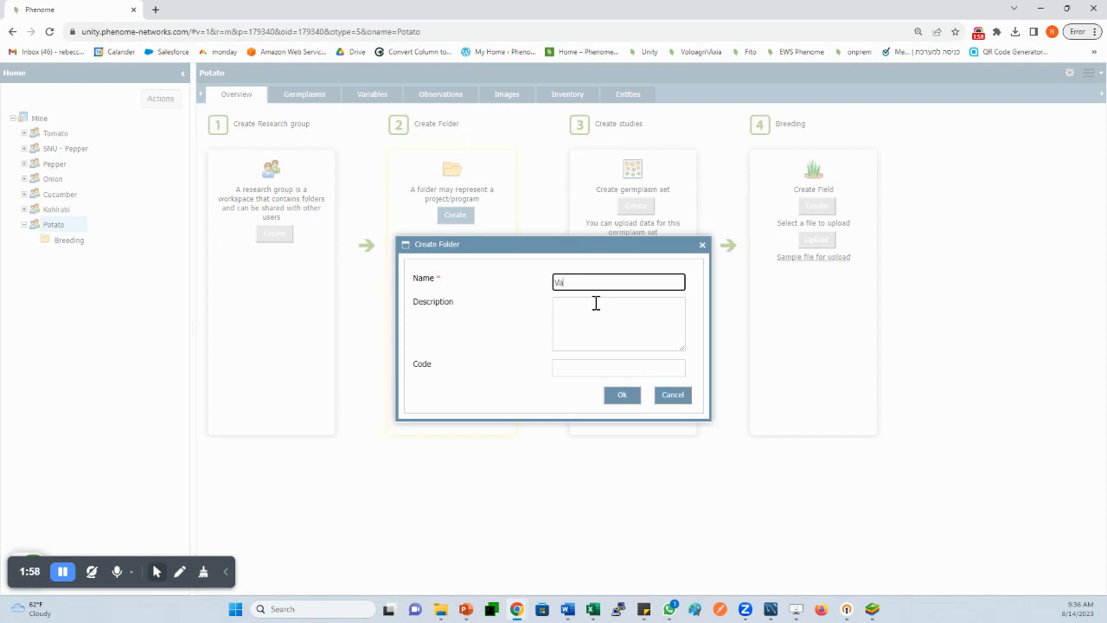
{"action": "type", "text": "Variety I"}
{"action": "left_click", "coordinate": [624, 395]}
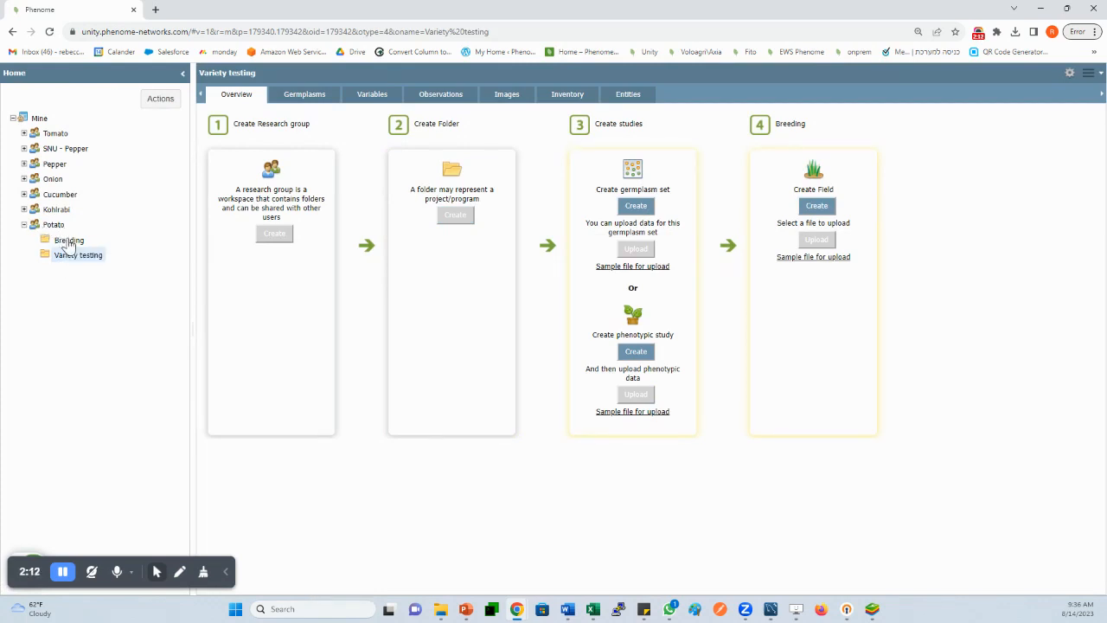
- Add a subfolder named France inside Potato's Breeding folder
{"action": "left_click", "coordinate": [69, 241]}
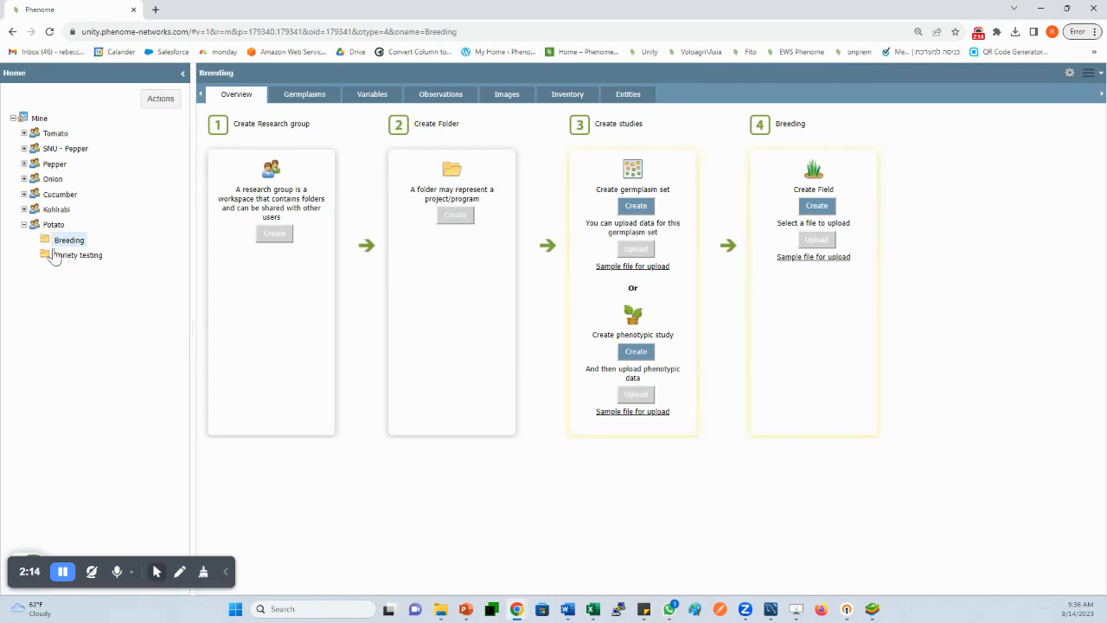
{"action": "left_click", "coordinate": [160, 98]}
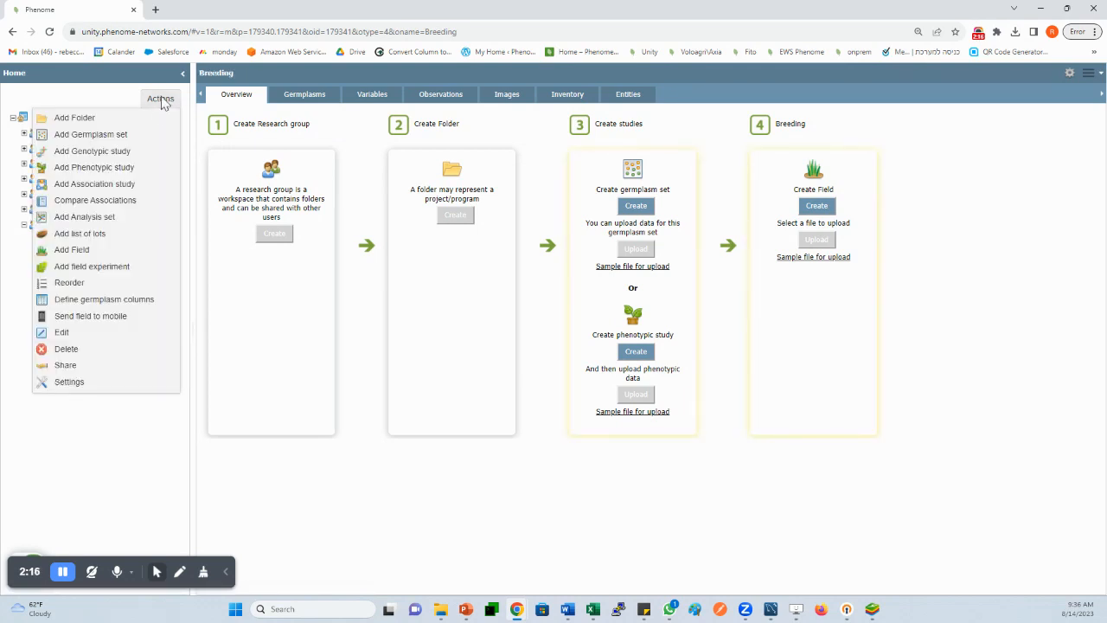
{"action": "left_click", "coordinate": [146, 117]}
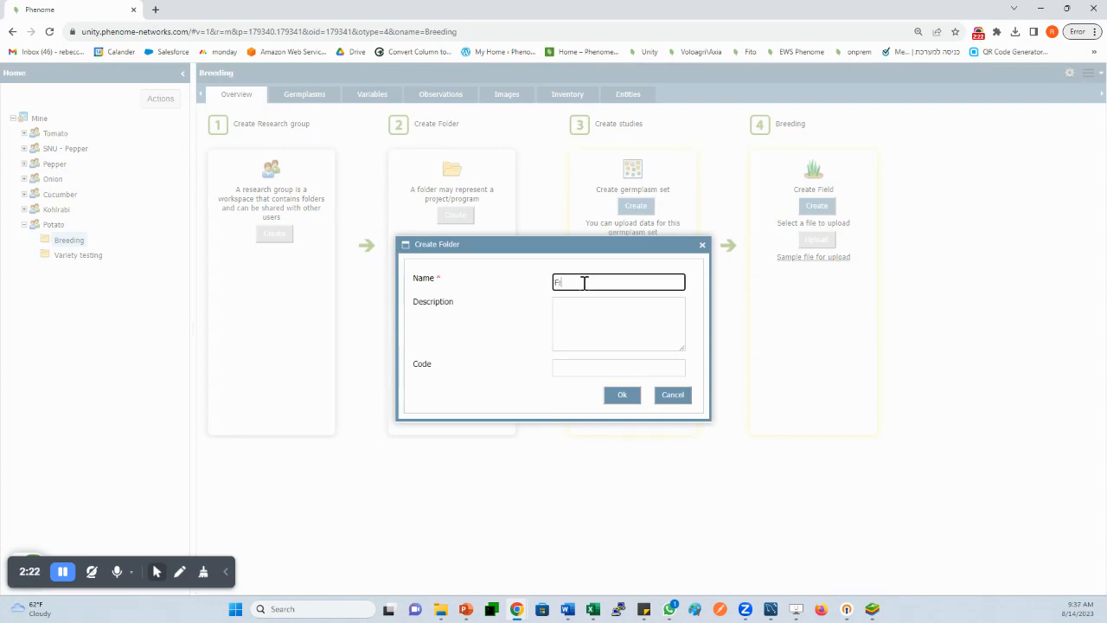
{"action": "type", "text": "France"}
{"action": "left_click", "coordinate": [615, 396]}
- Add a subfolder named Netherlands inside Potato's Breeding folder, alongside France
{"action": "left_click", "coordinate": [67, 241]}
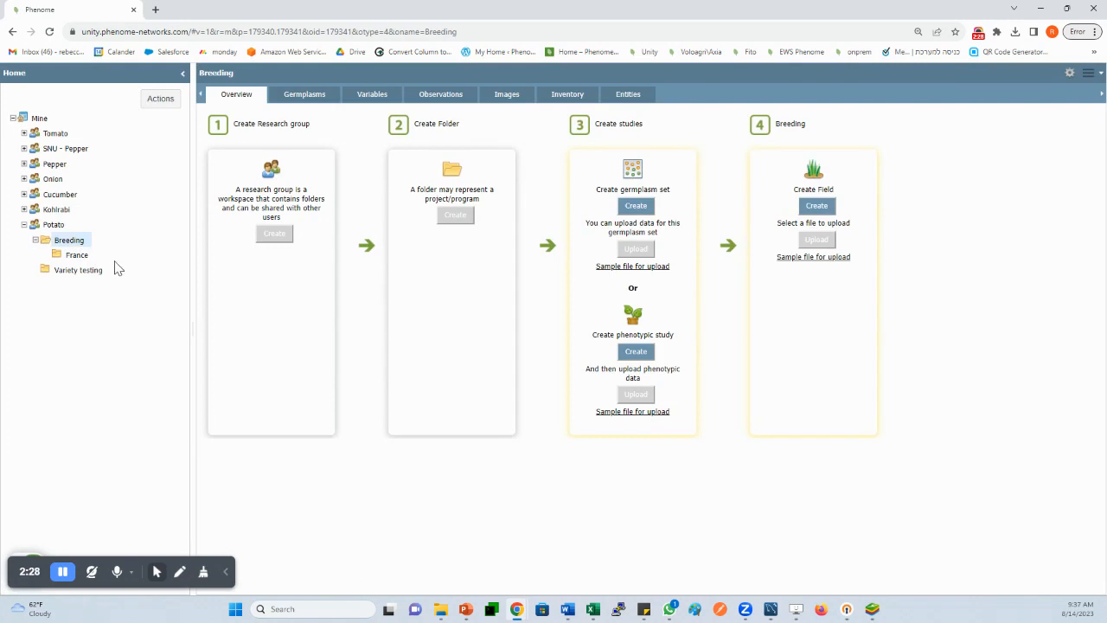
{"action": "left_click", "coordinate": [160, 99]}
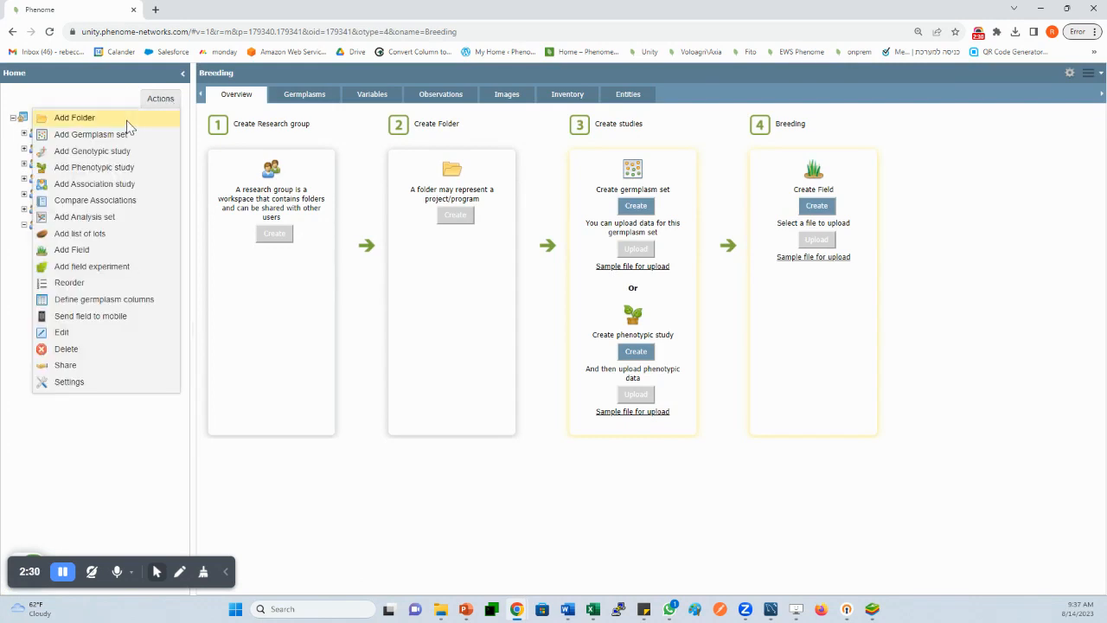
{"action": "left_click", "coordinate": [86, 117]}
{"action": "type", "text": "Netherlands"}
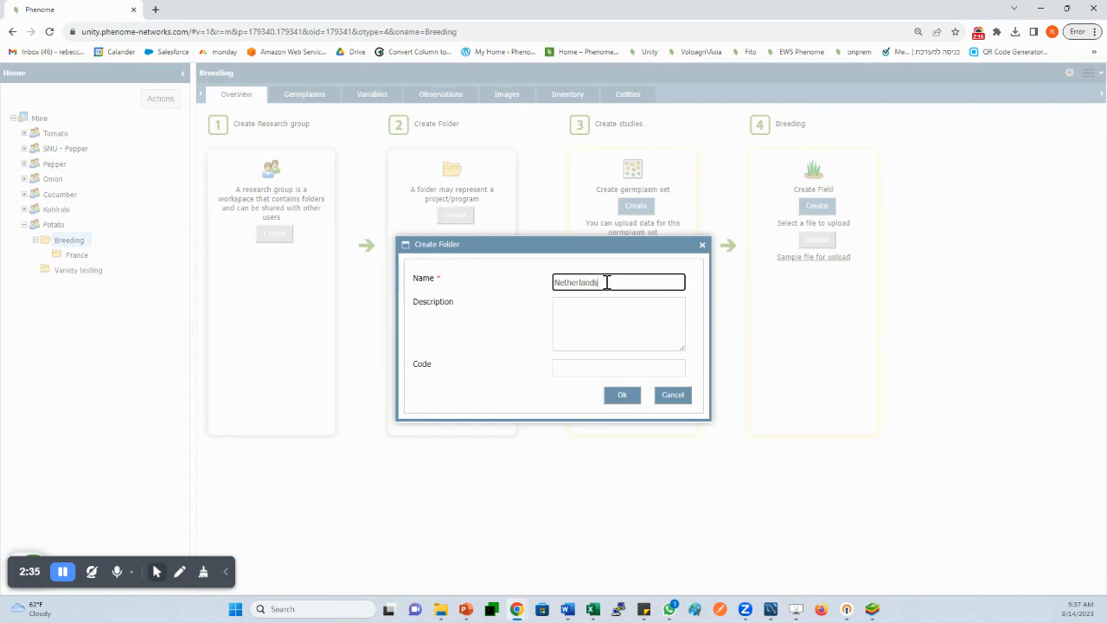
{"action": "left_click", "coordinate": [632, 393]}
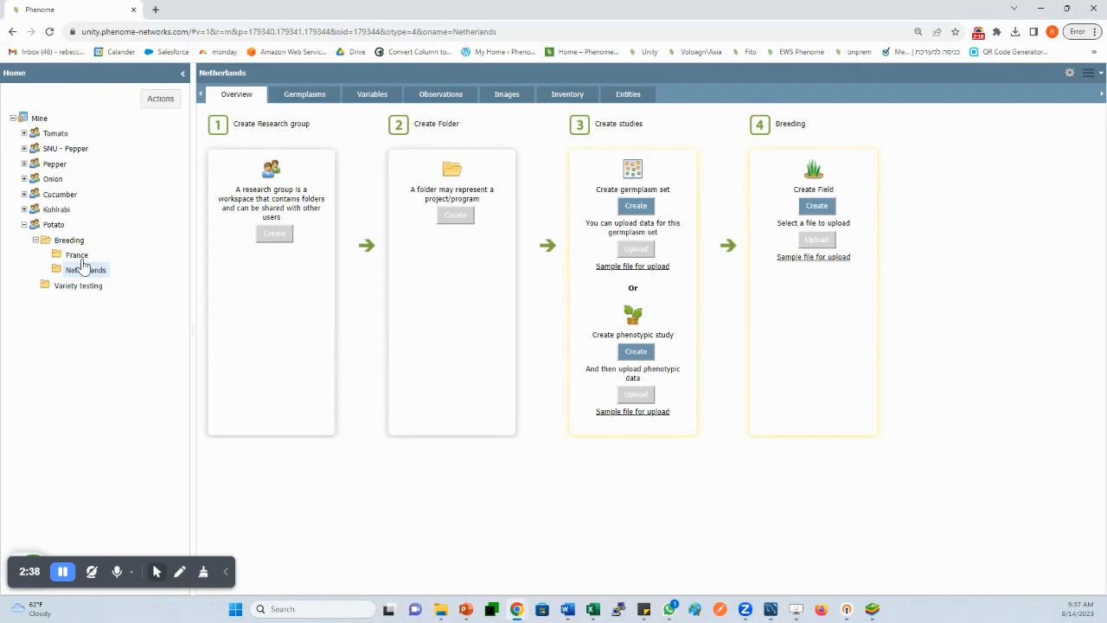
- Add a year subfolder named 2022 inside the France folder
{"action": "left_click", "coordinate": [77, 256]}
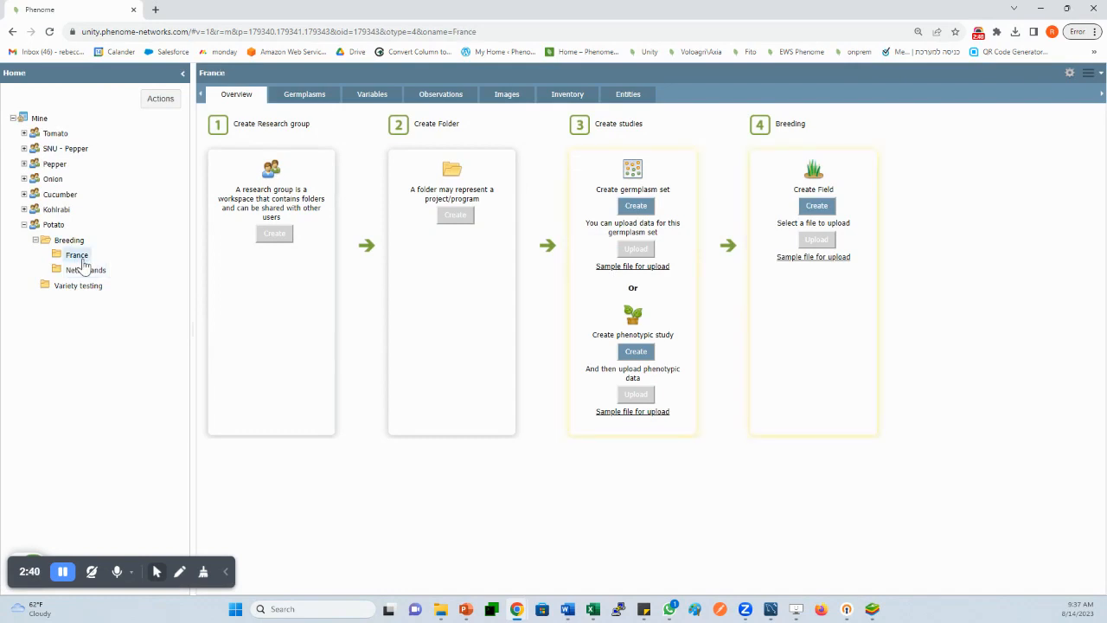
{"action": "left_click", "coordinate": [159, 99]}
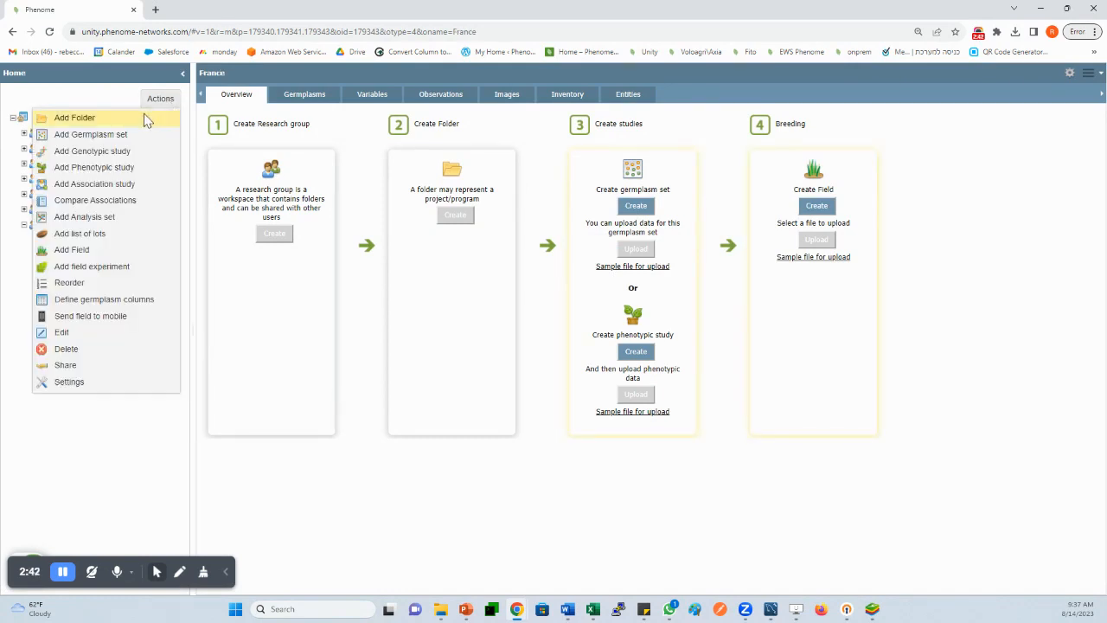
{"action": "left_click", "coordinate": [145, 118]}
{"action": "type", "text": "2023"}
{"action": "left_click", "coordinate": [621, 396]}
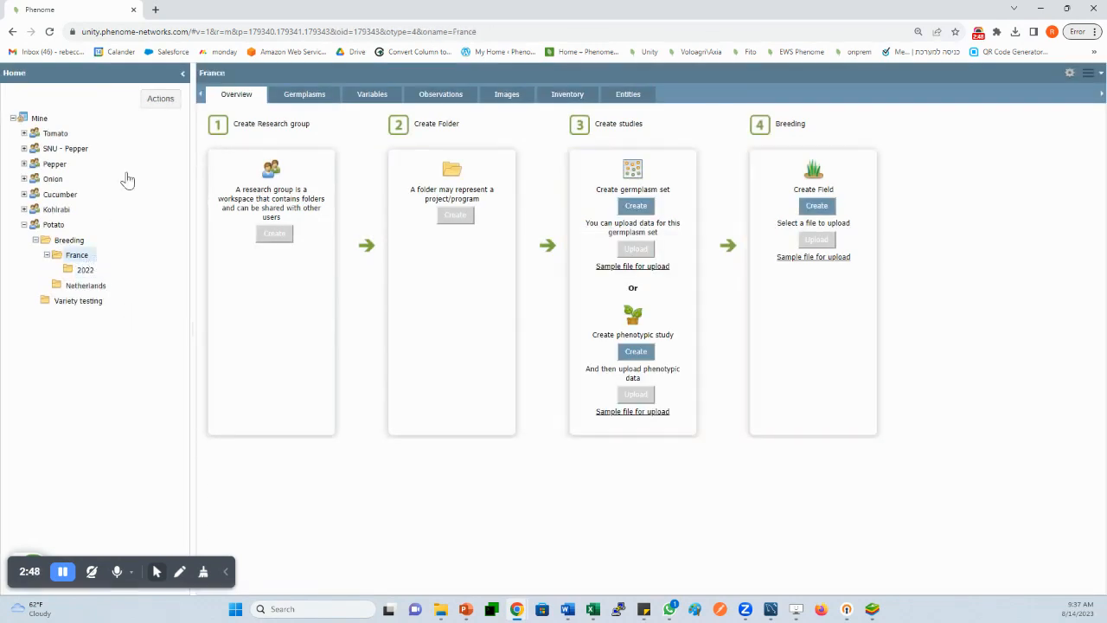
- Add another year subfolder named 2023 inside the France folder
{"action": "left_click", "coordinate": [163, 101]}
{"action": "left_click", "coordinate": [130, 117]}
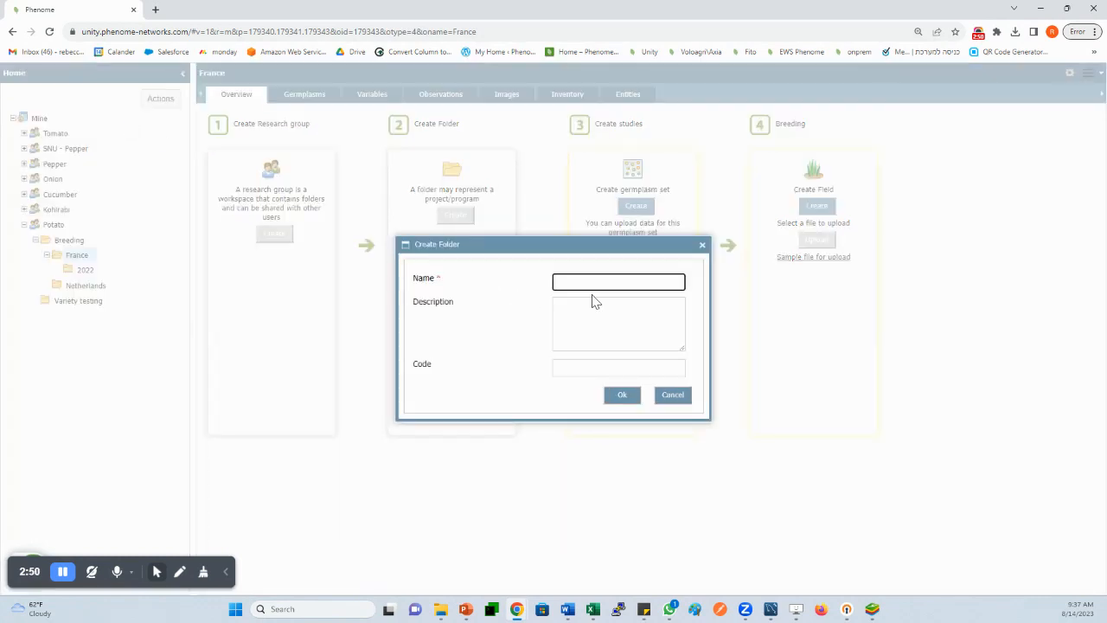
{"action": "type", "text": "202"}
{"action": "left_click", "coordinate": [623, 394]}
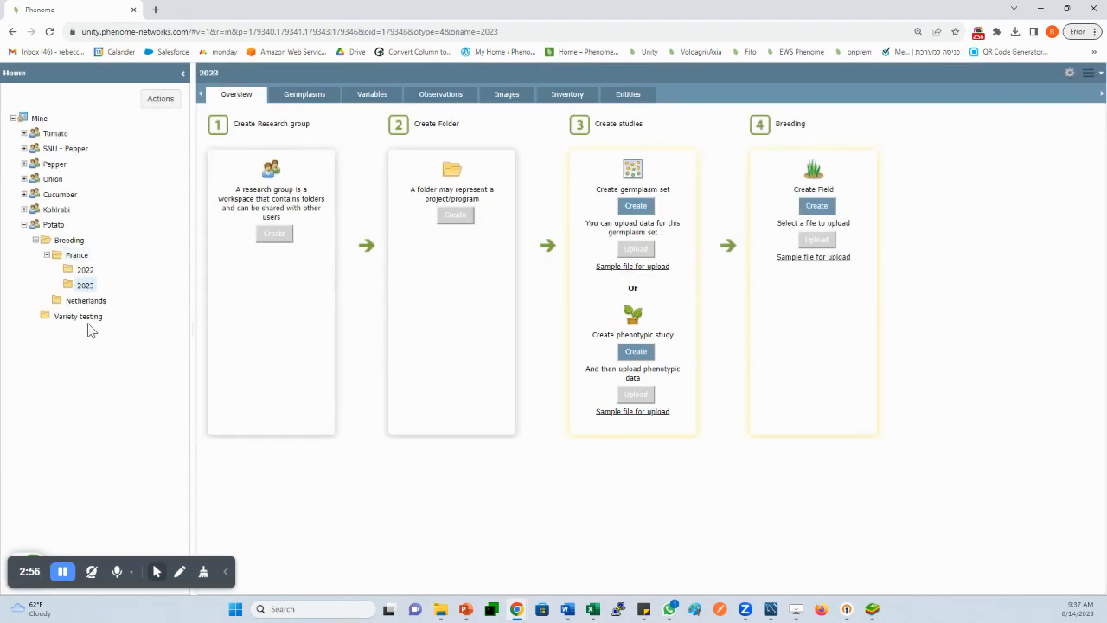
- Add a subfolder named Stage 1 inside Potato's Variety testing folder
{"action": "left_click", "coordinate": [84, 319]}
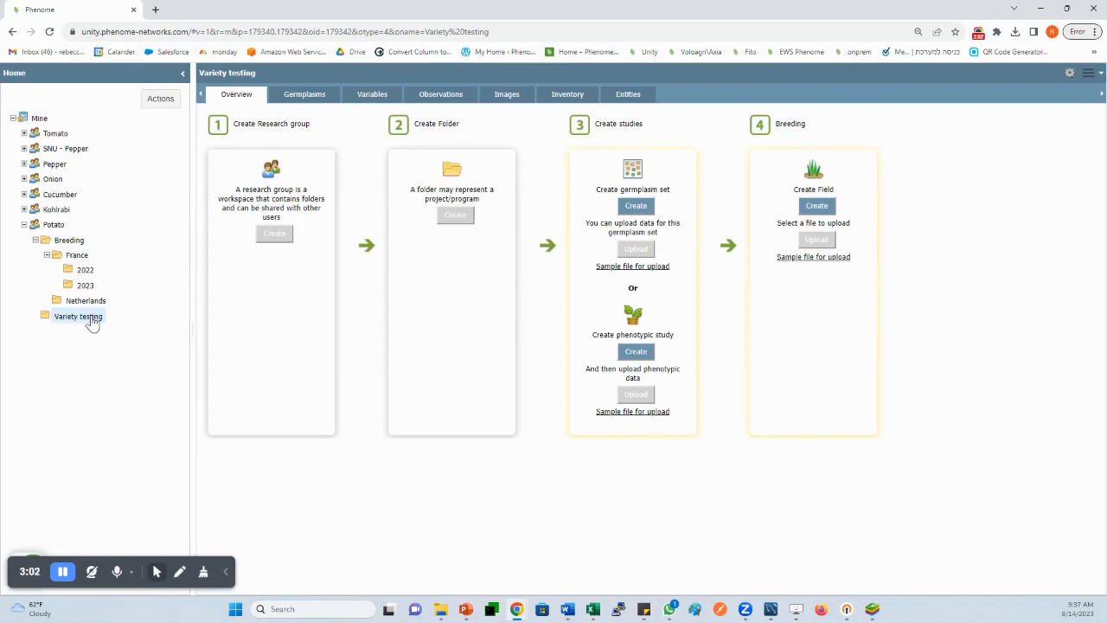
{"action": "left_click", "coordinate": [158, 106]}
{"action": "left_click", "coordinate": [147, 116]}
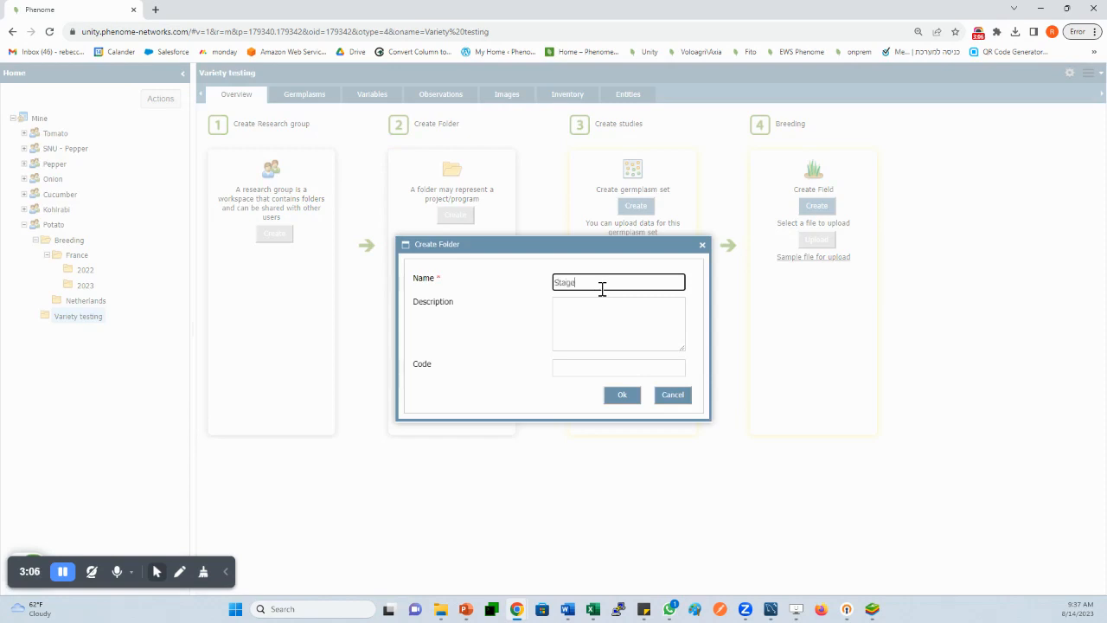
{"action": "left_click", "coordinate": [620, 396]}
- Add a subfolder named Stage 2 inside Potato's Variety testing folder
{"action": "left_click", "coordinate": [86, 318]}
{"action": "left_click", "coordinate": [158, 101]}
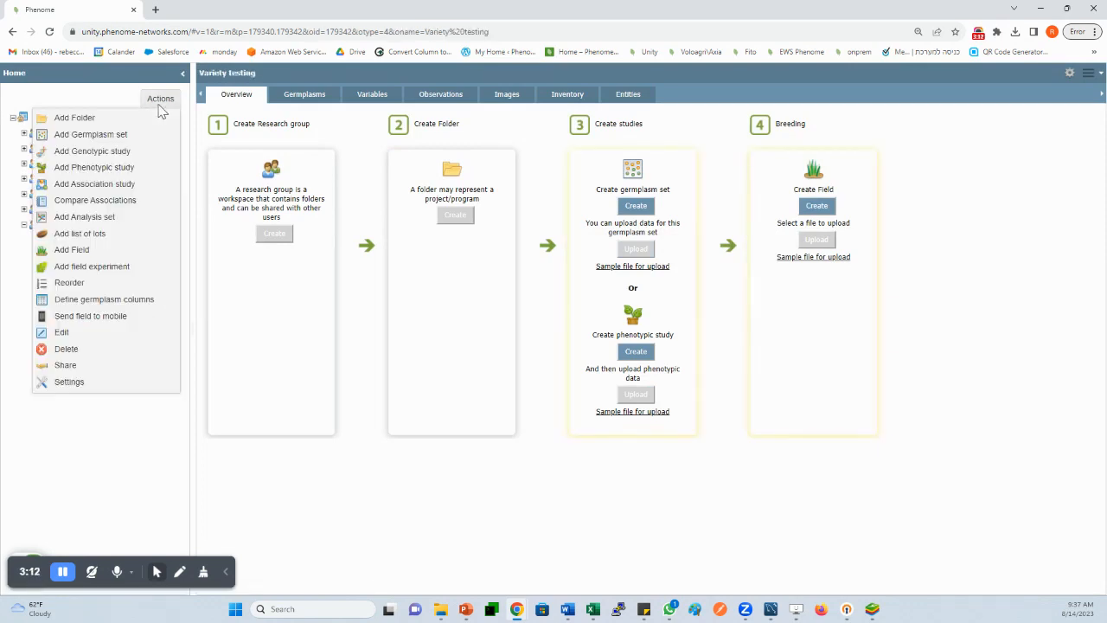
{"action": "left_click", "coordinate": [138, 116]}
{"action": "type", "text": "Stage 2"}
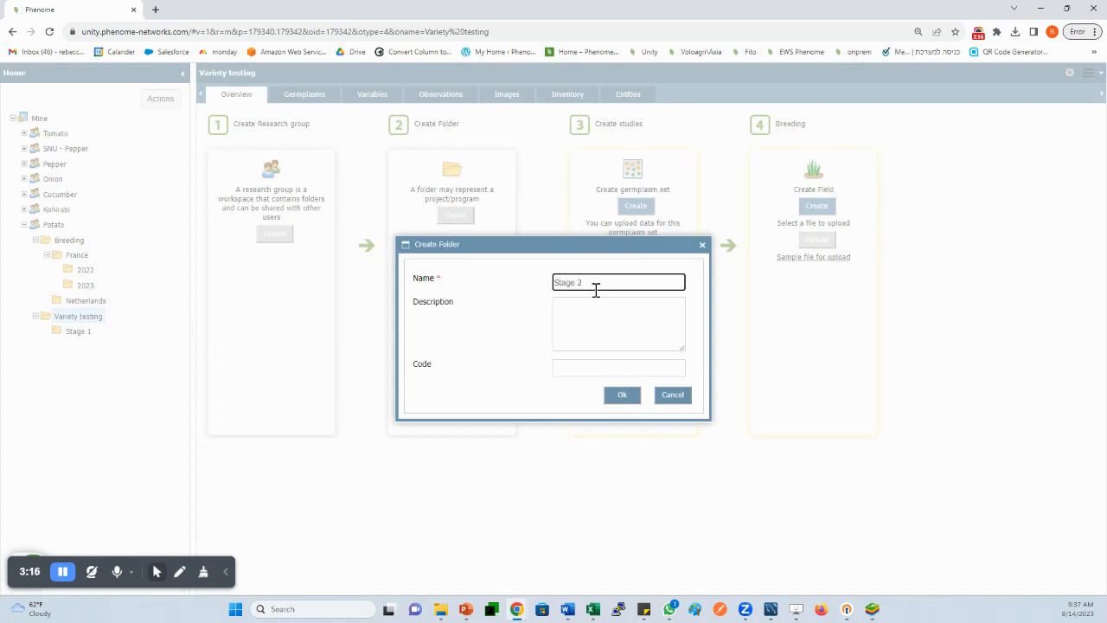
{"action": "left_click", "coordinate": [615, 398]}
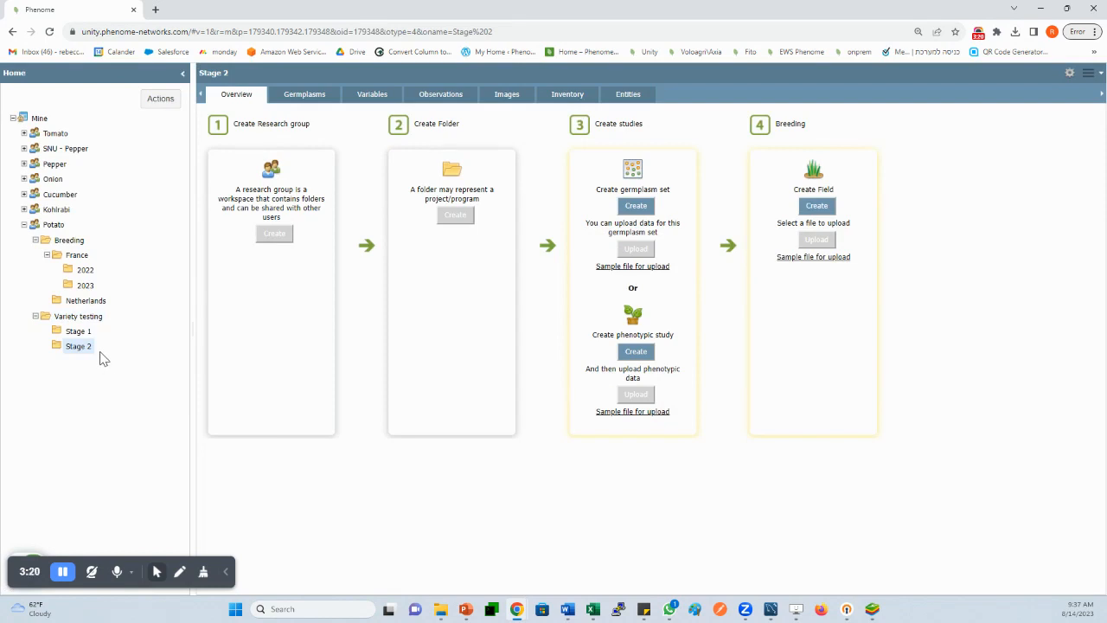
- Collapse the Variety testing, France and Breeding folders so only Potato's two main folders are listed
{"action": "left_click", "coordinate": [36, 316]}
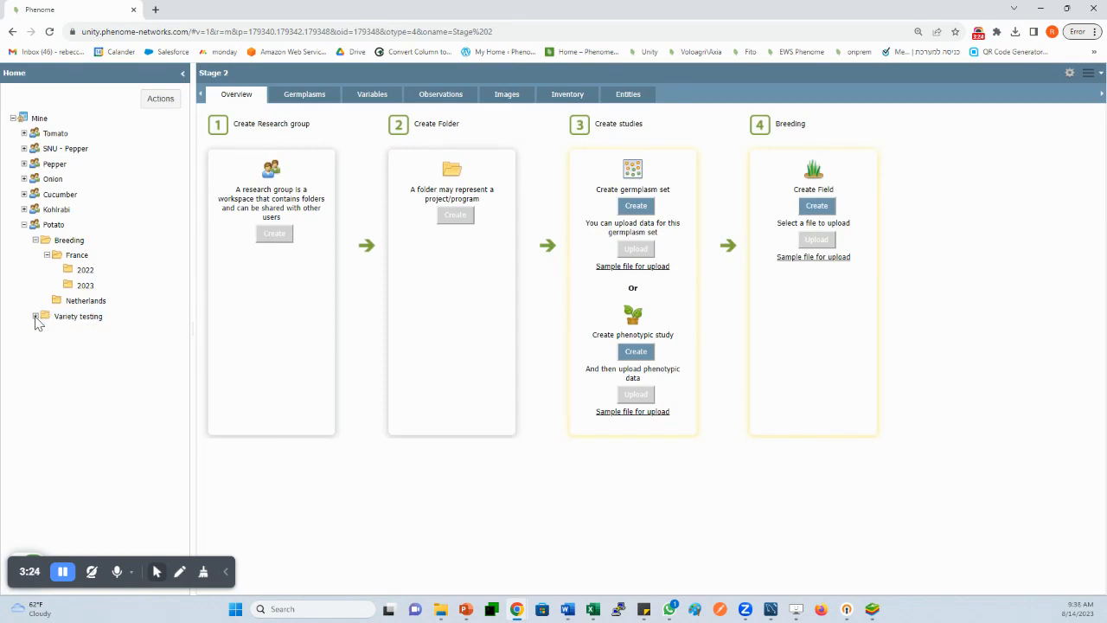
{"action": "left_click", "coordinate": [35, 318]}
{"action": "left_click", "coordinate": [37, 317]}
{"action": "left_click", "coordinate": [47, 255]}
{"action": "left_click", "coordinate": [35, 239]}
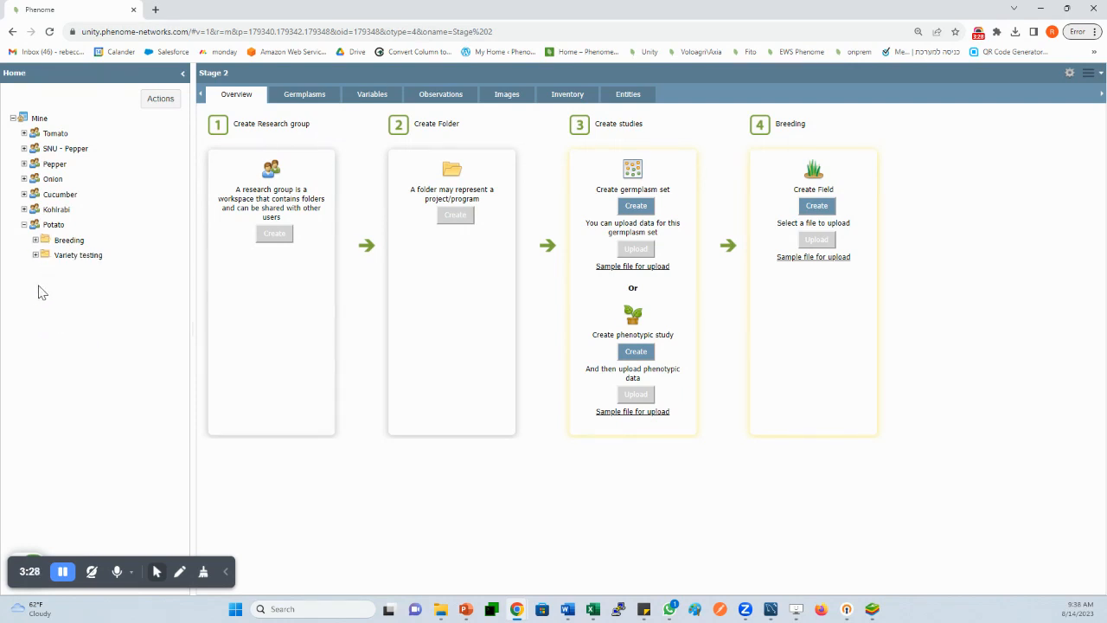
- Expand Potato's Breeding and France folders again and open the 2023 folder
{"action": "left_click", "coordinate": [35, 240]}
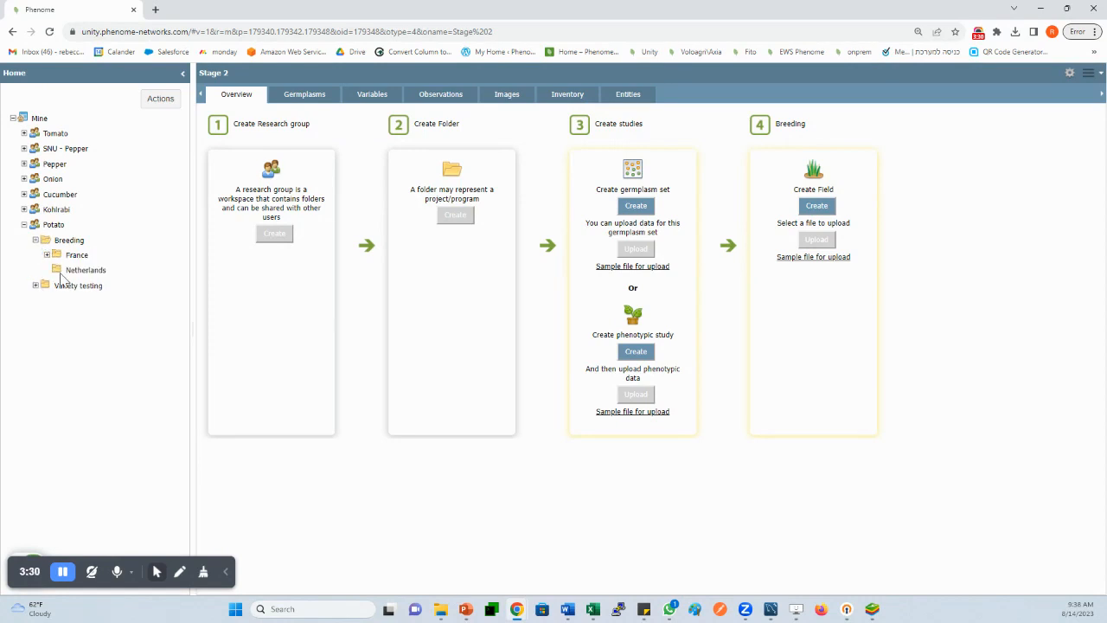
{"action": "left_click", "coordinate": [47, 255]}
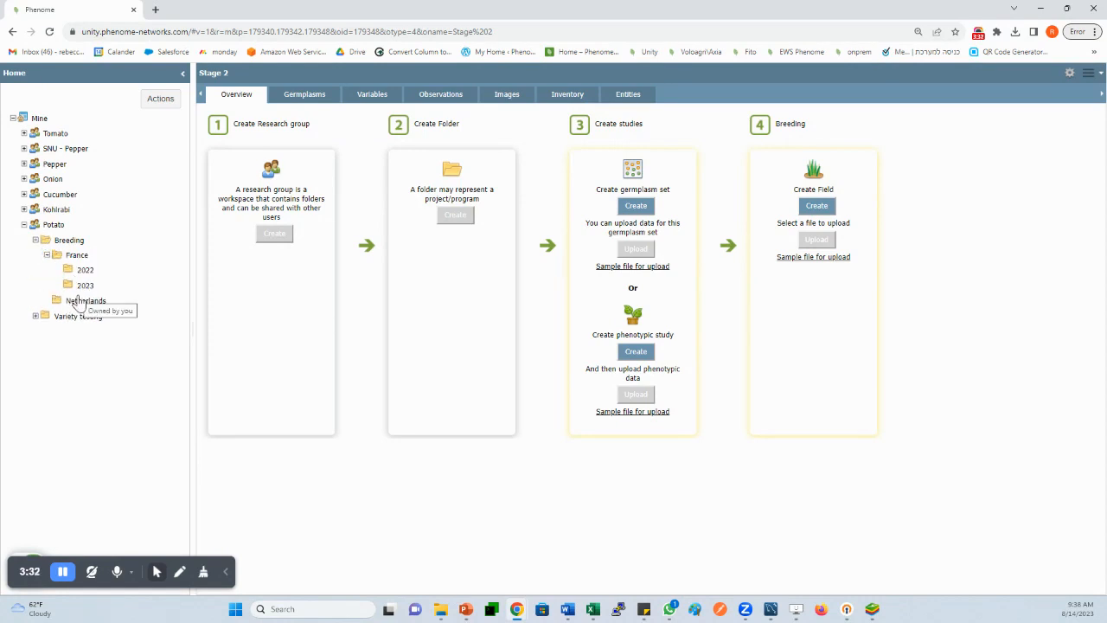
{"action": "left_click", "coordinate": [83, 286]}
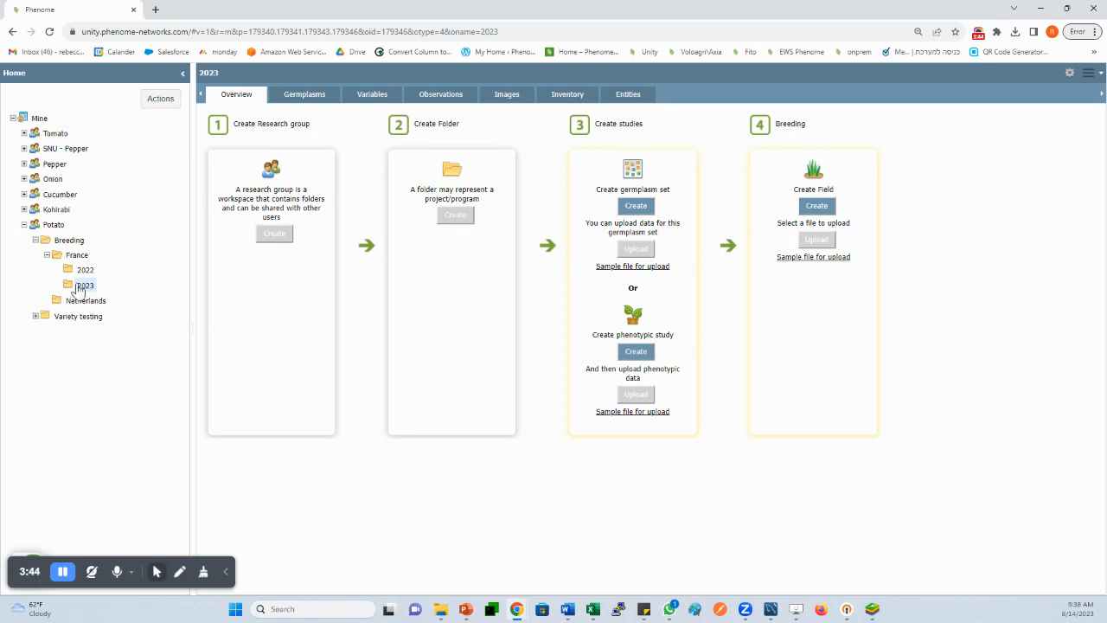
- Add a germplasm set named Lines 2023 to the 2023 folder under Breeding's France folder
{"action": "left_click", "coordinate": [160, 100]}
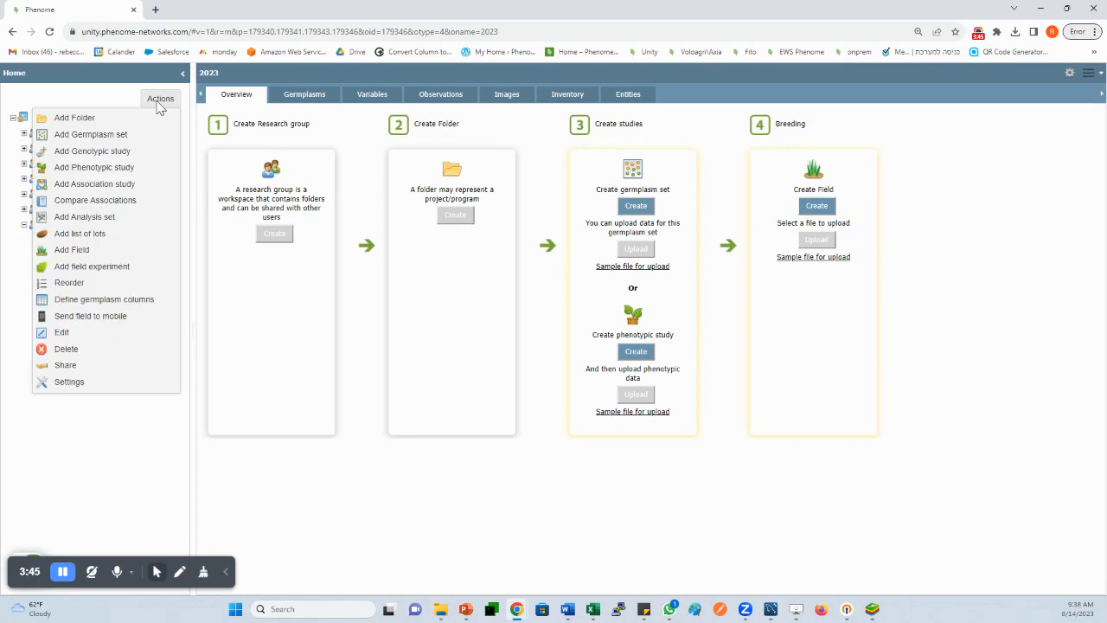
{"action": "left_click", "coordinate": [119, 135]}
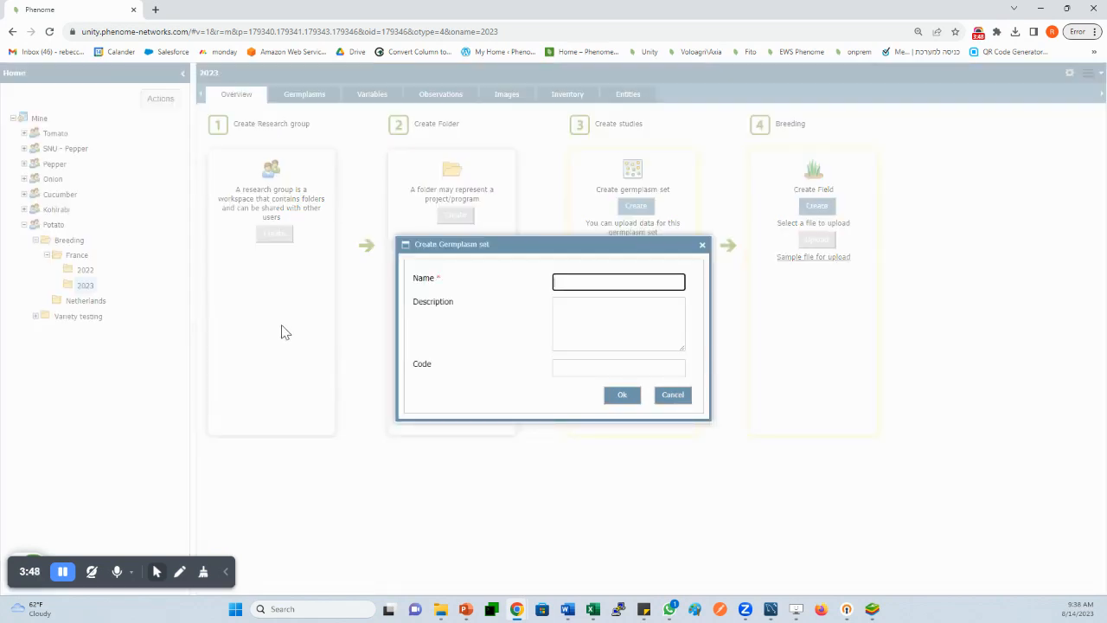
{"action": "left_click", "coordinate": [488, 245]}
{"action": "left_click", "coordinate": [574, 286]}
{"action": "type", "text": "Lines 2023"}
{"action": "left_click", "coordinate": [622, 394]}
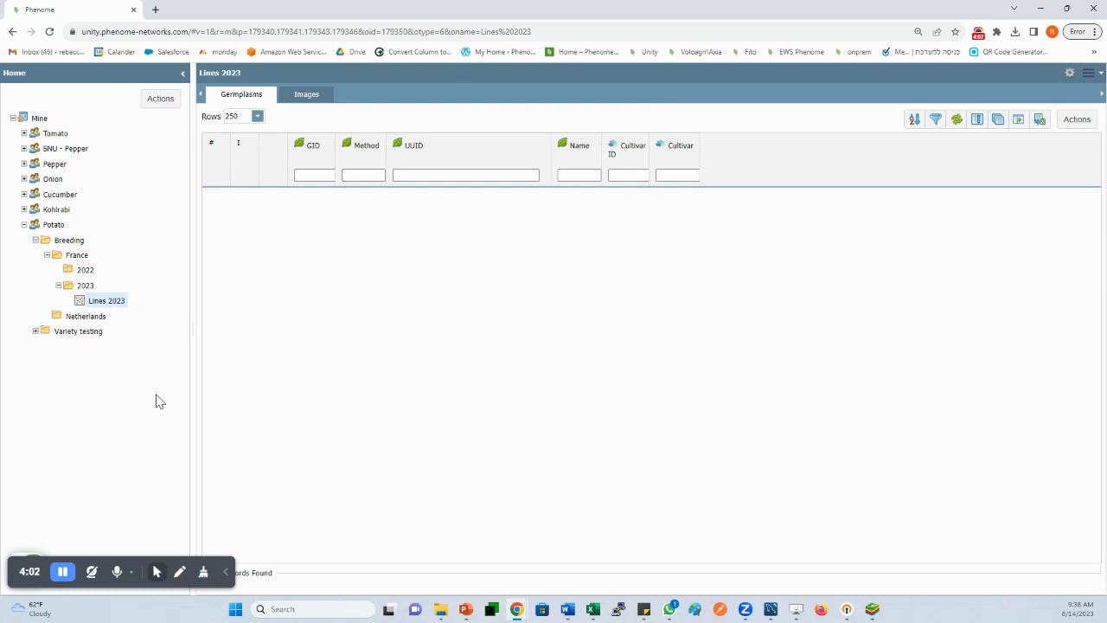
- Add a phenotypic study named Lines obs.22 to the 2022 folder under France
{"action": "left_click", "coordinate": [84, 270]}
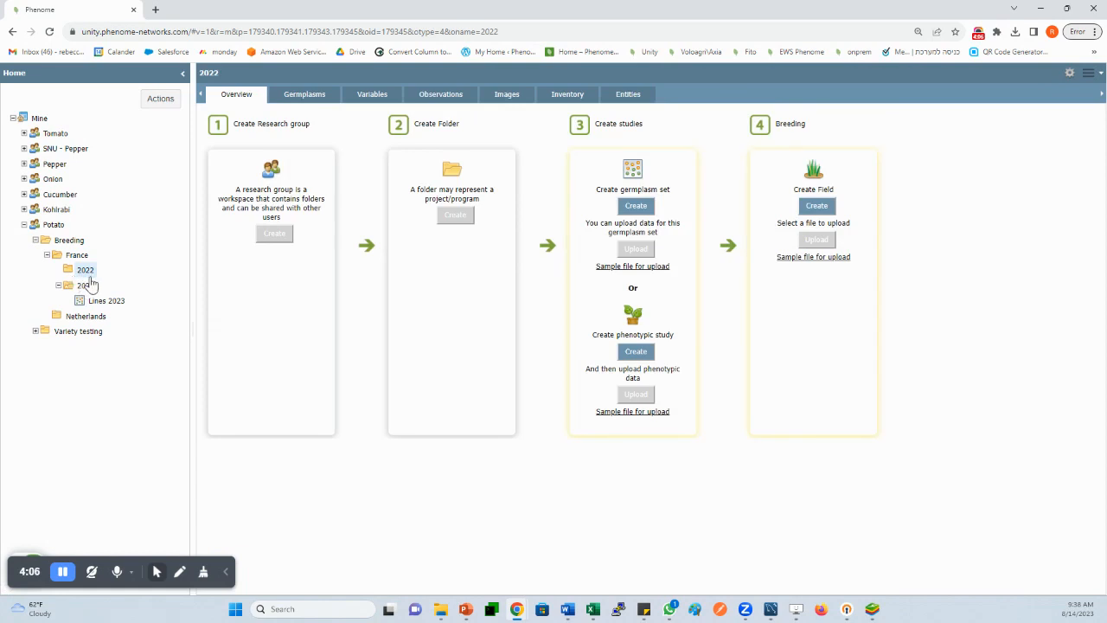
{"action": "left_click", "coordinate": [162, 103]}
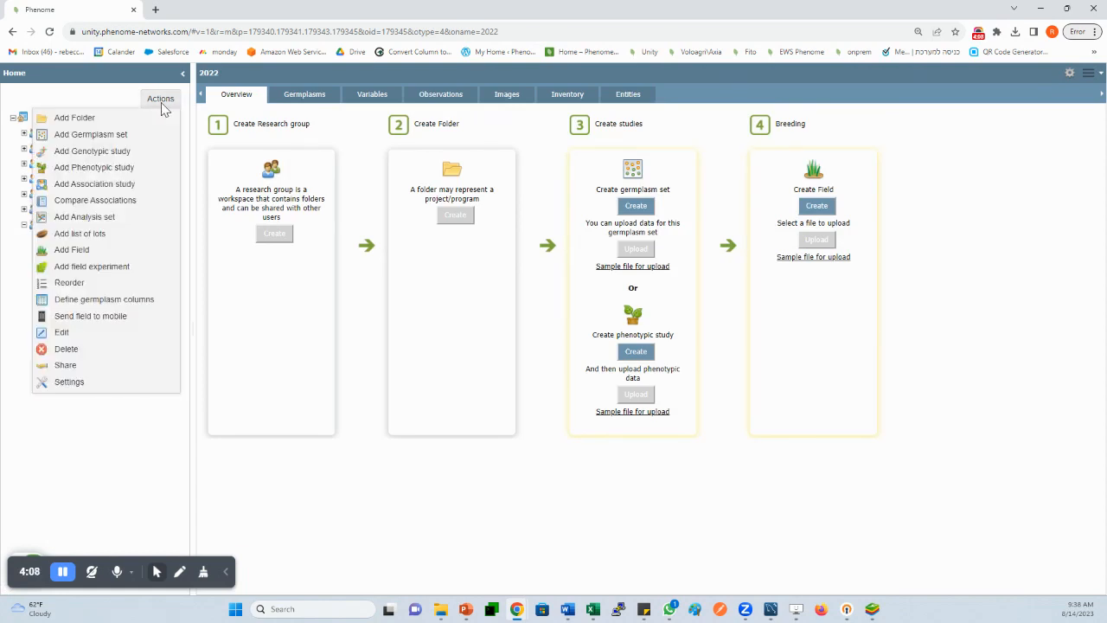
{"action": "left_click", "coordinate": [106, 168]}
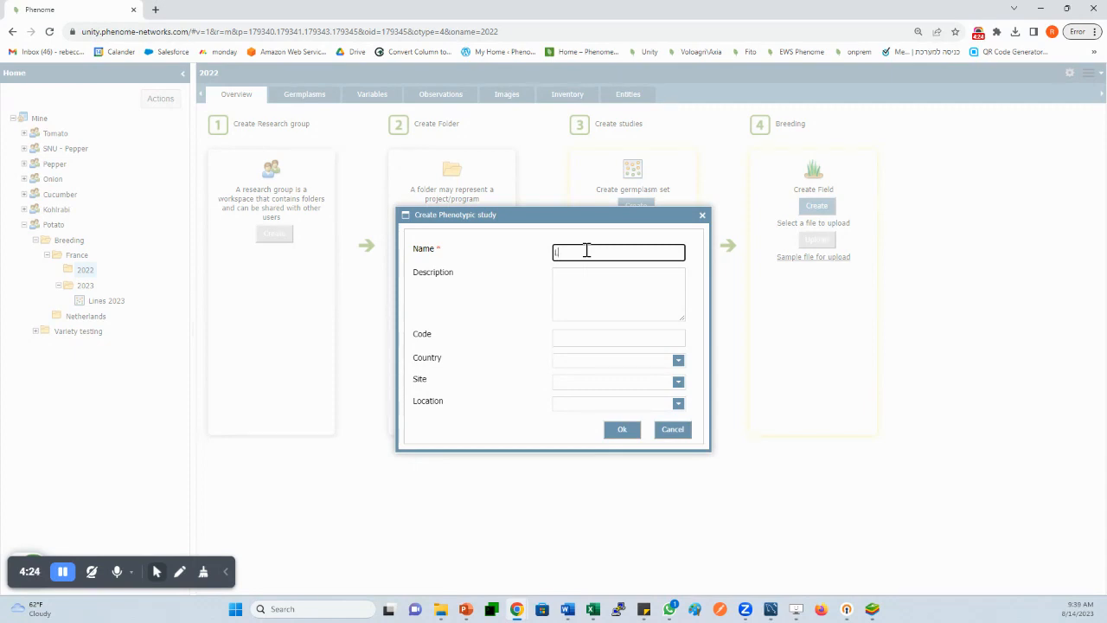
{"action": "type", "text": "nes ob 20"}
{"action": "left_click", "coordinate": [619, 431]}
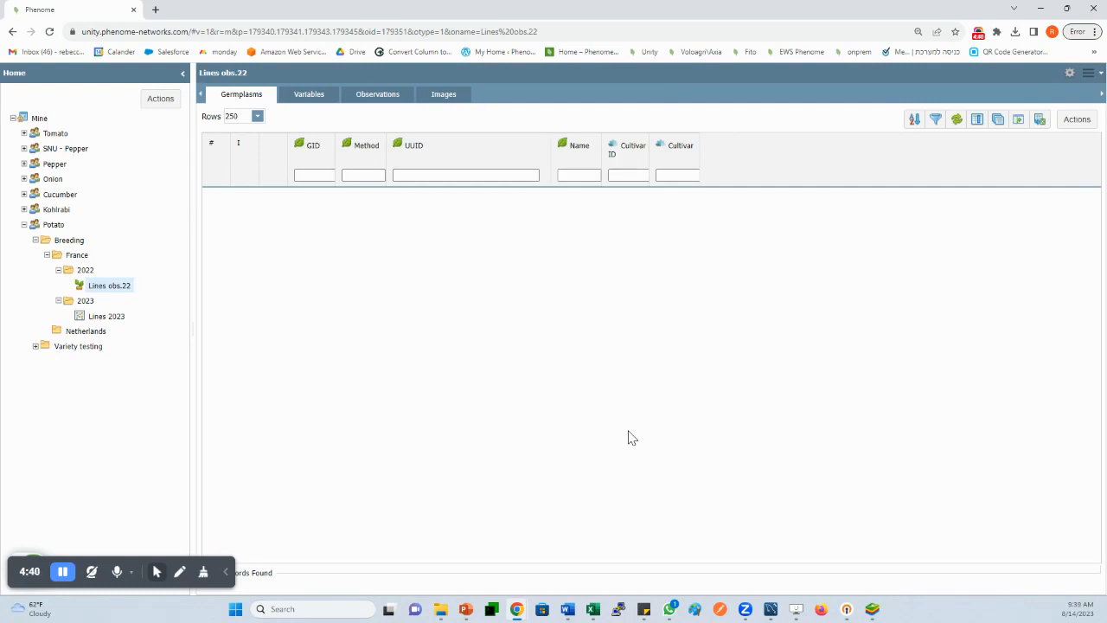
- Add a field named Selections 2023 to France's 2023 folder, keeping the Breeding (entries -> plots) field type
{"action": "left_click", "coordinate": [89, 304]}
{"action": "left_click", "coordinate": [164, 101]}
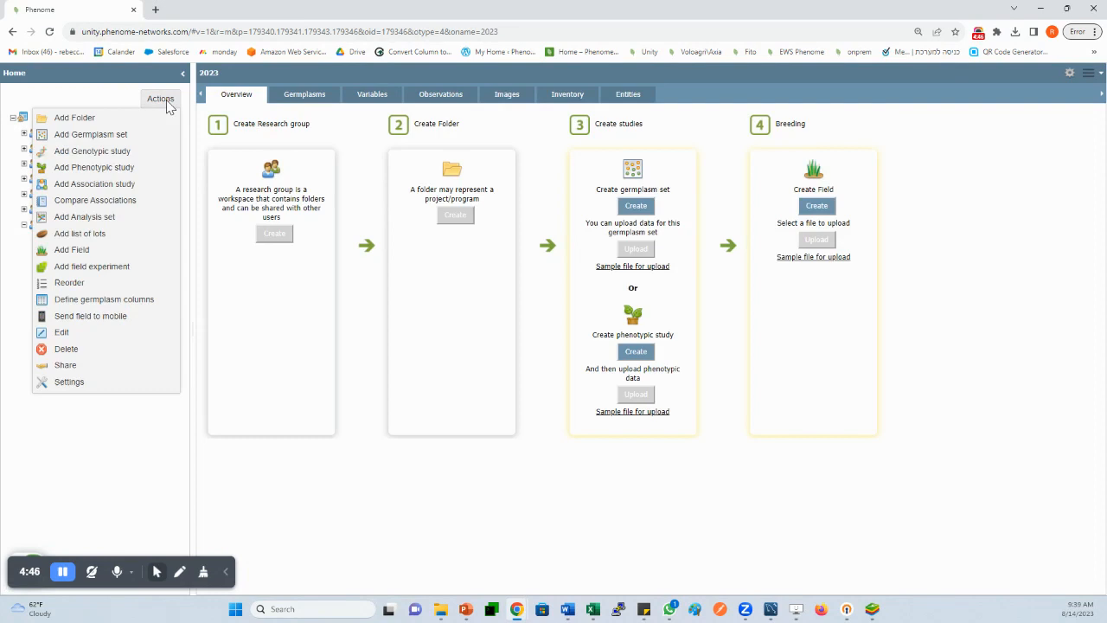
{"action": "left_click", "coordinate": [77, 251]}
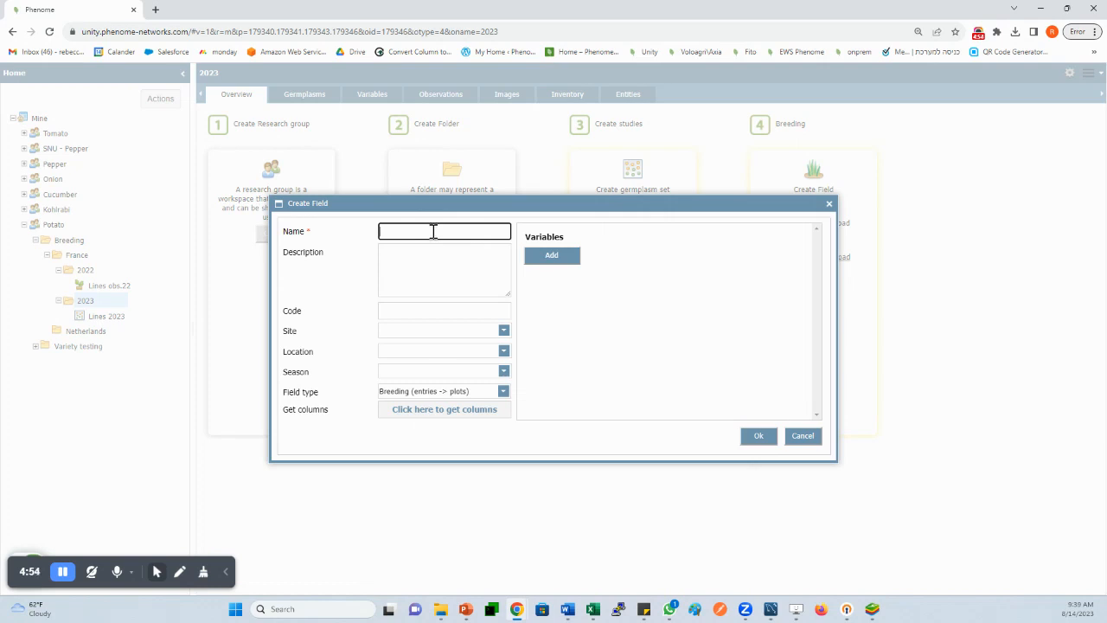
{"action": "type", "text": "Selections 2023"}
{"action": "left_click", "coordinate": [757, 435]}
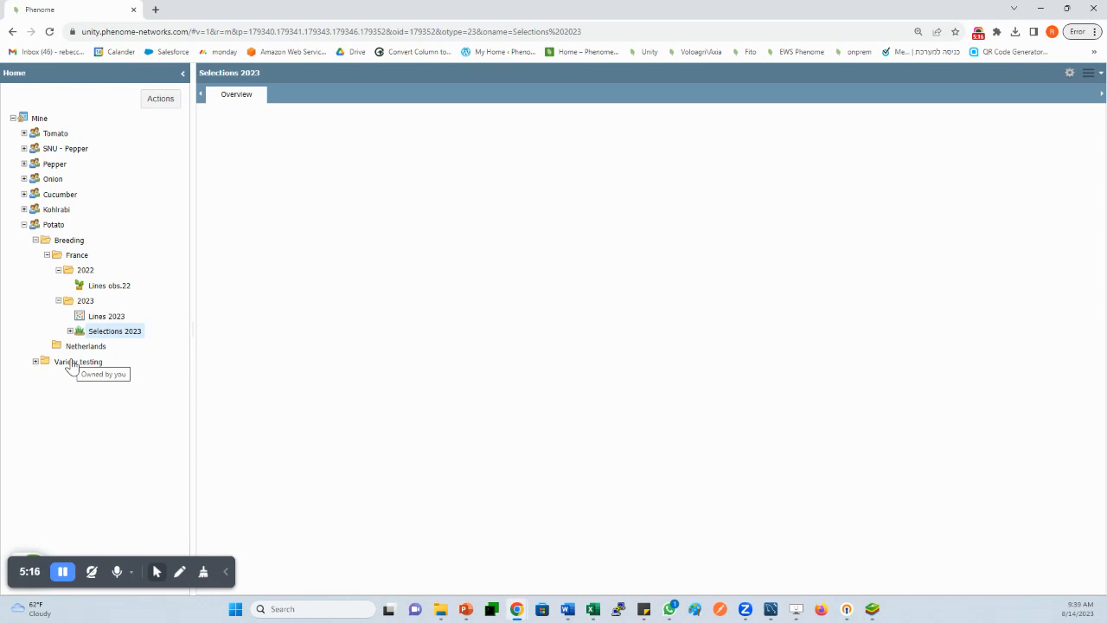
- Move the Lines obs.22 phenotypic study from the 2022 folder into the 2023 folder
{"action": "left_click", "coordinate": [110, 288]}
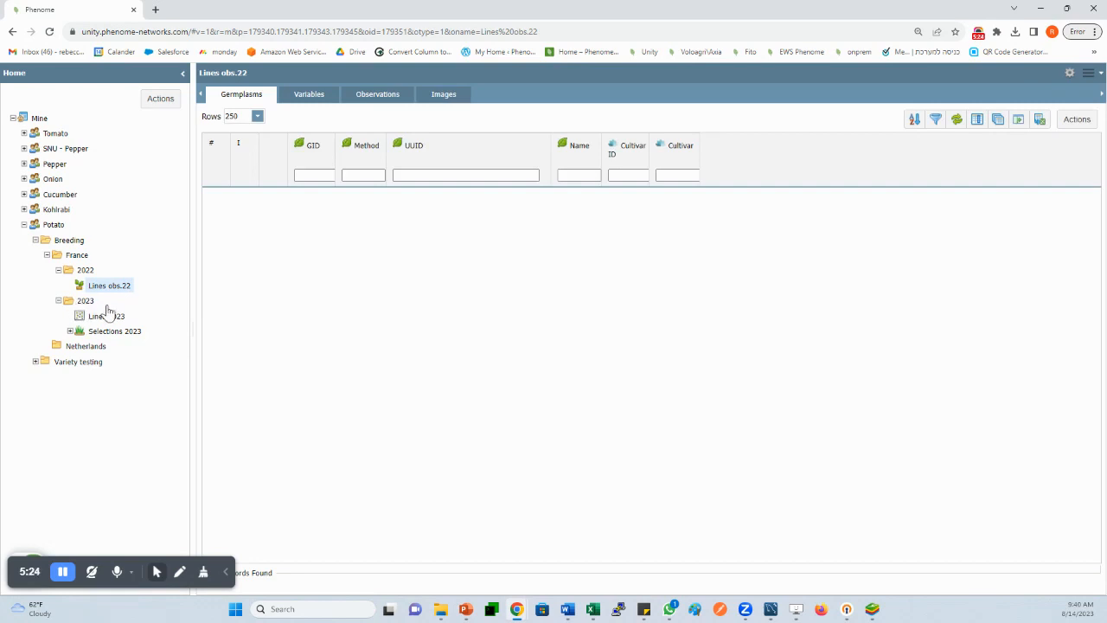
{"action": "left_click_drag", "start_coordinate": [102, 287], "coordinate": [80, 304]}
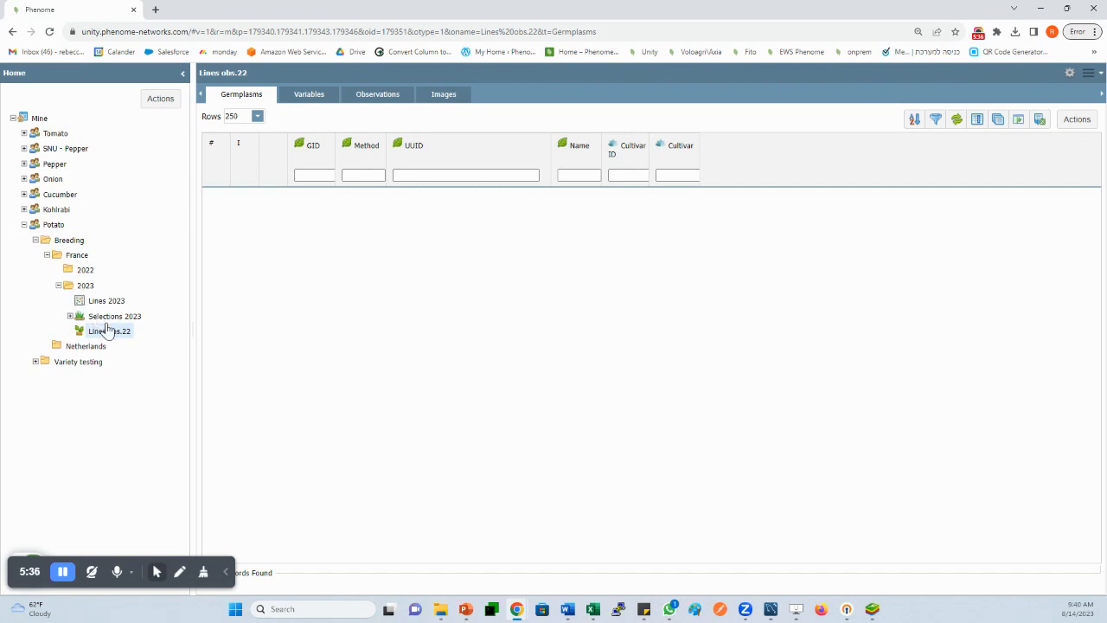
- Reorder the 2023 folder's entities to Selections 2023, Lines obs.22, Lines 2023
{"action": "left_click", "coordinate": [85, 286]}
{"action": "left_click", "coordinate": [154, 100]}
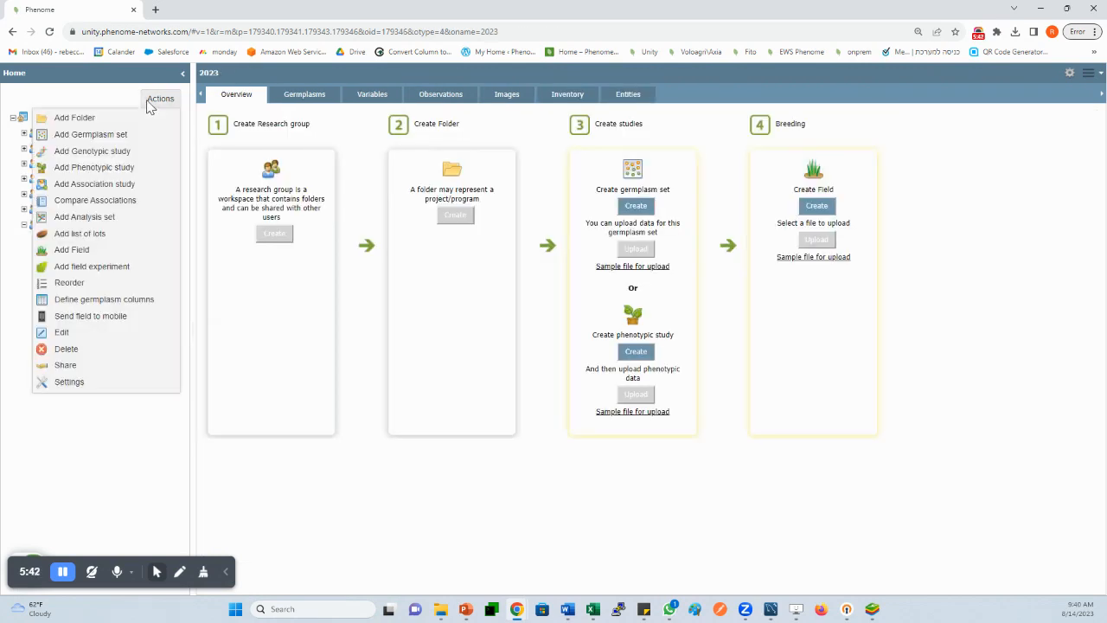
{"action": "left_click", "coordinate": [69, 283]}
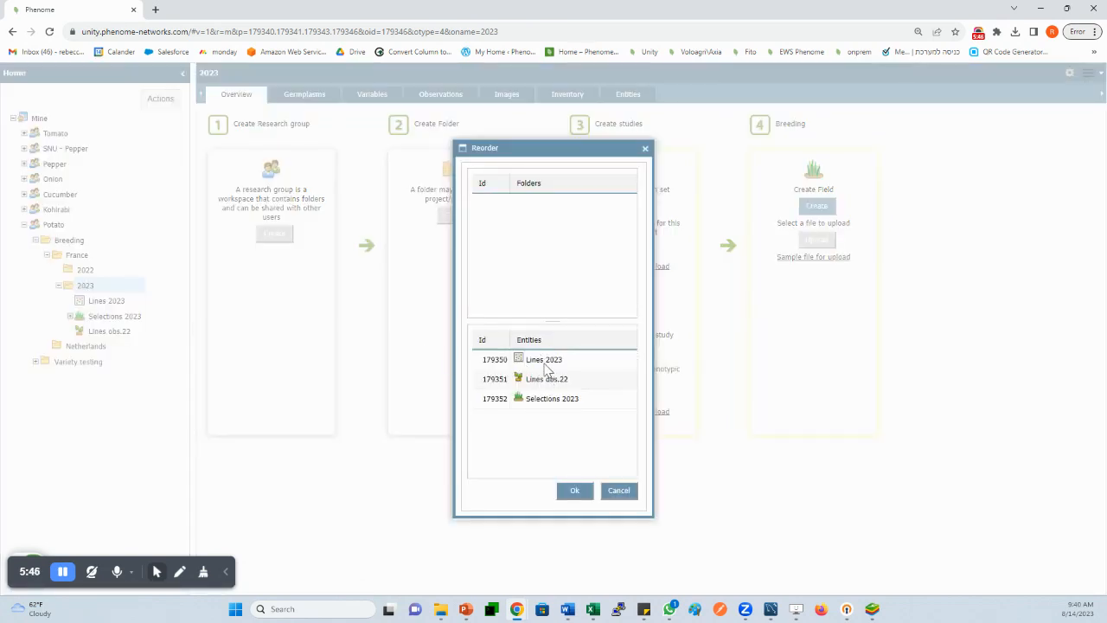
{"action": "left_click_drag", "start_coordinate": [546, 383], "coordinate": [538, 406]}
{"action": "left_click", "coordinate": [534, 364]}
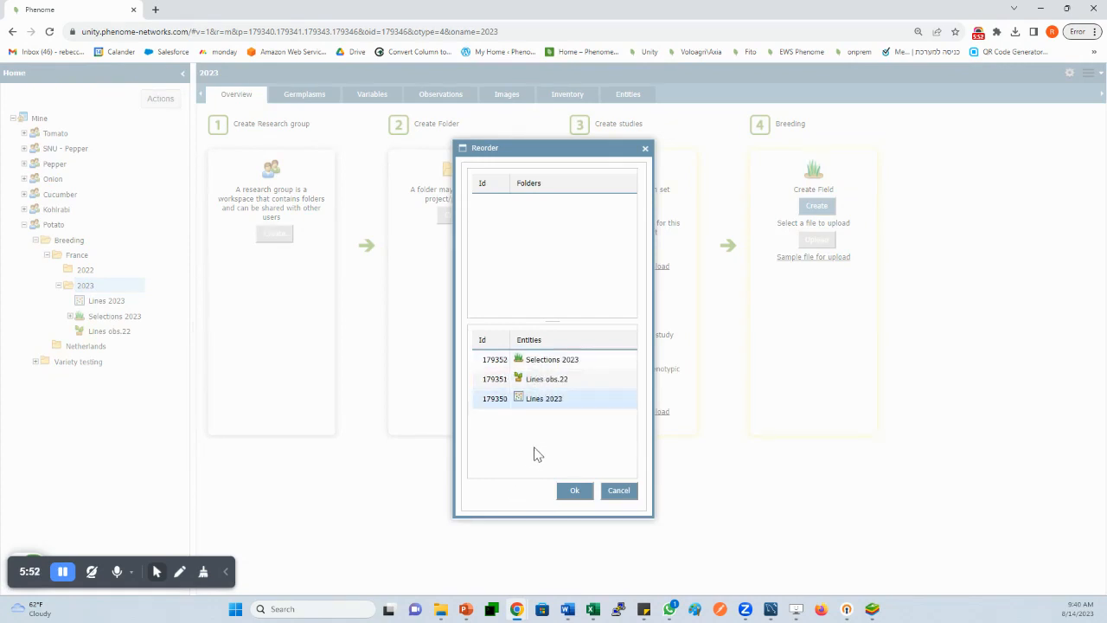
{"action": "left_click", "coordinate": [574, 492]}
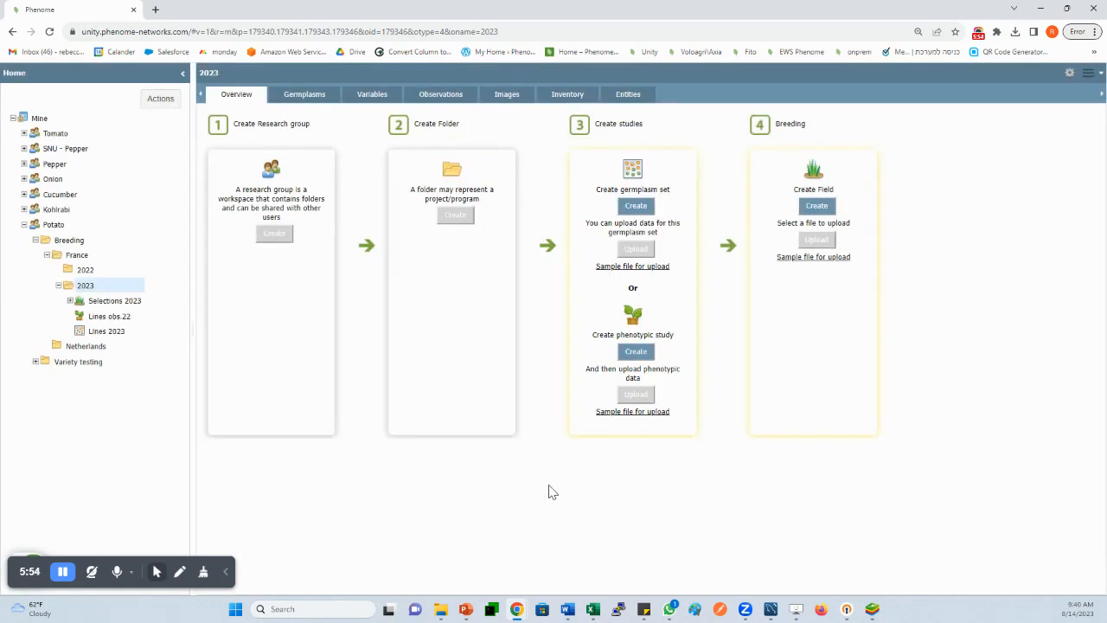